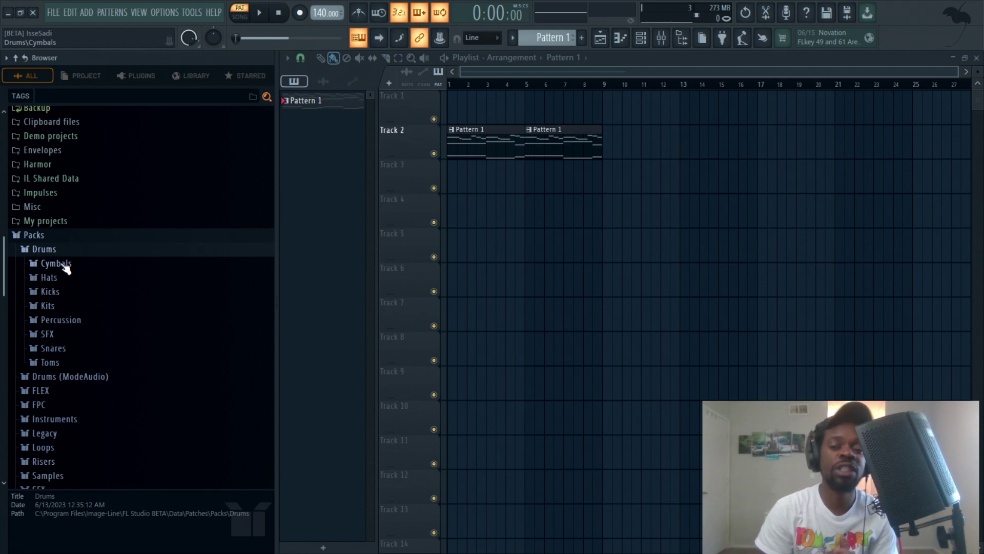
Close the Browser panel with Alt+F8 so the Playlist widens to full width
{"action": "key", "text": "alt+F8"}
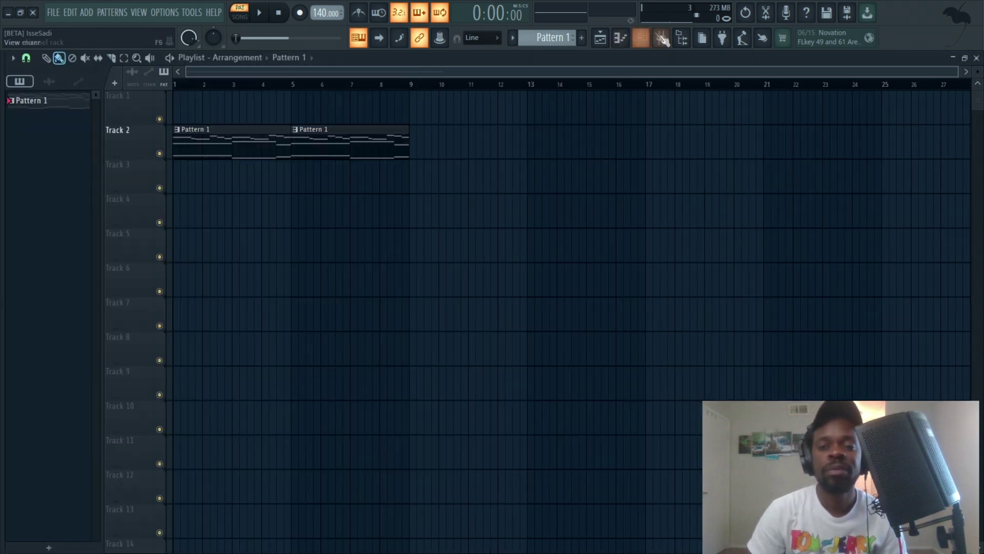
Open Hyper Chorus on mixer Insert 1 and start the pattern playing
{"action": "left_click", "coordinate": [661, 37]}
{"action": "left_click", "coordinate": [697, 216]}
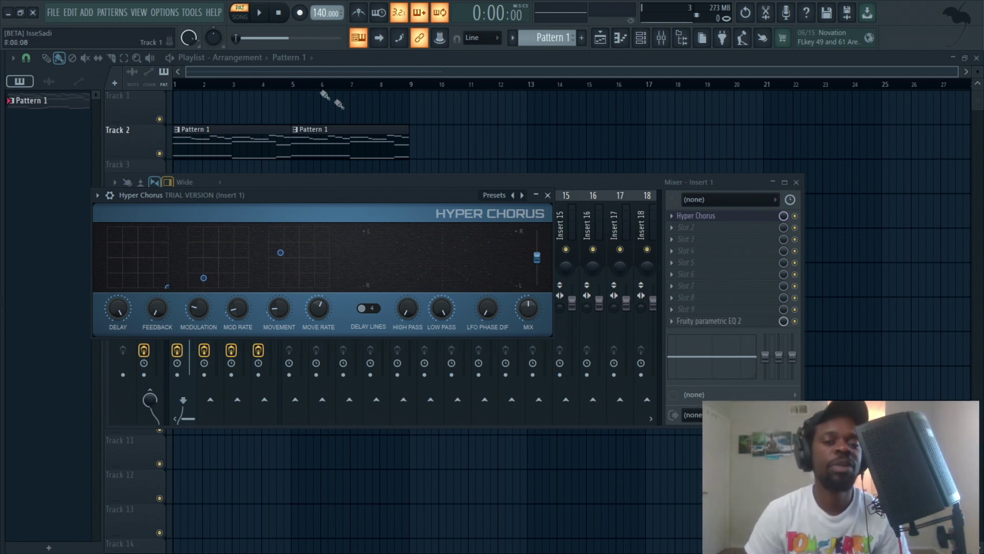
{"action": "left_click", "coordinate": [260, 13]}
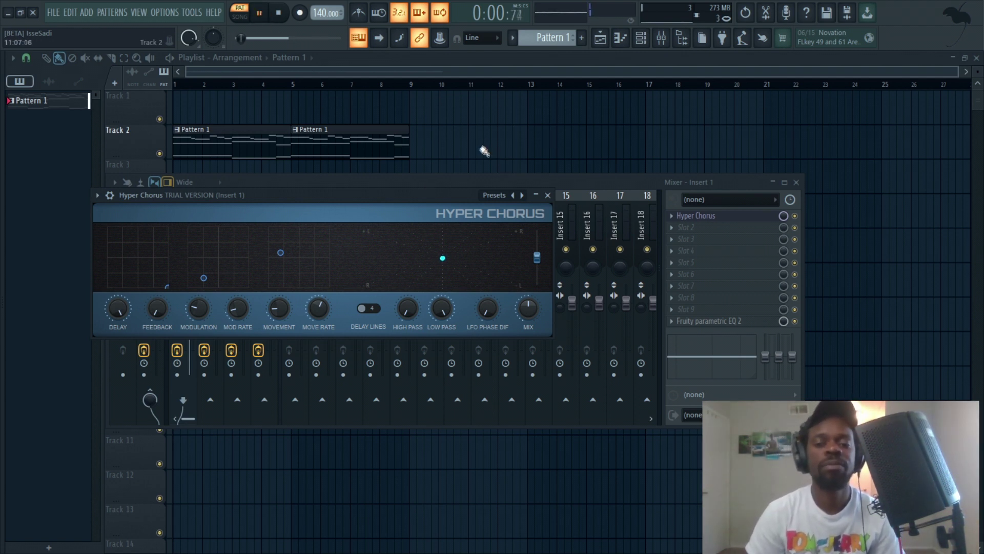
Load the Hyper Chorus Default preset and set Mix to 100% wet
{"action": "left_click", "coordinate": [513, 194]}
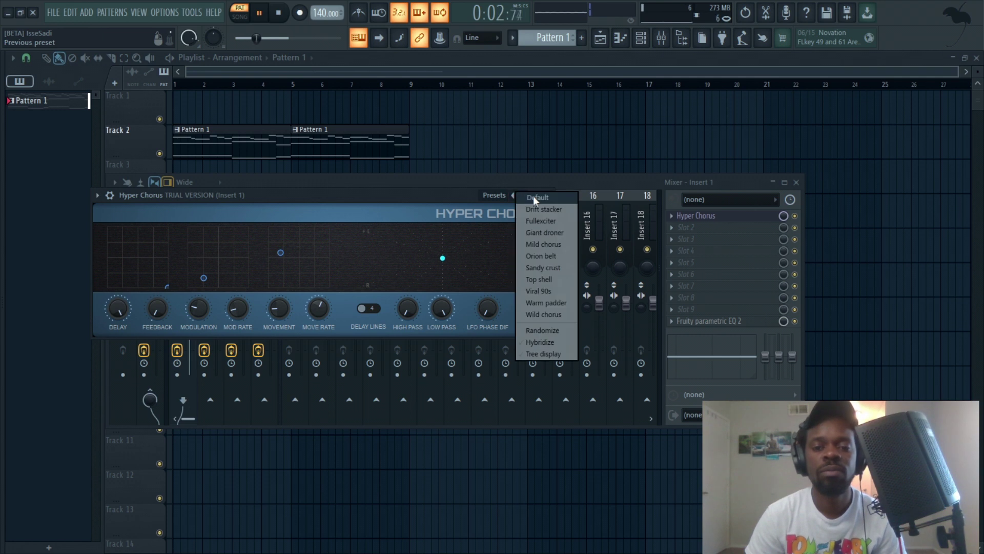
{"action": "left_click", "coordinate": [534, 197]}
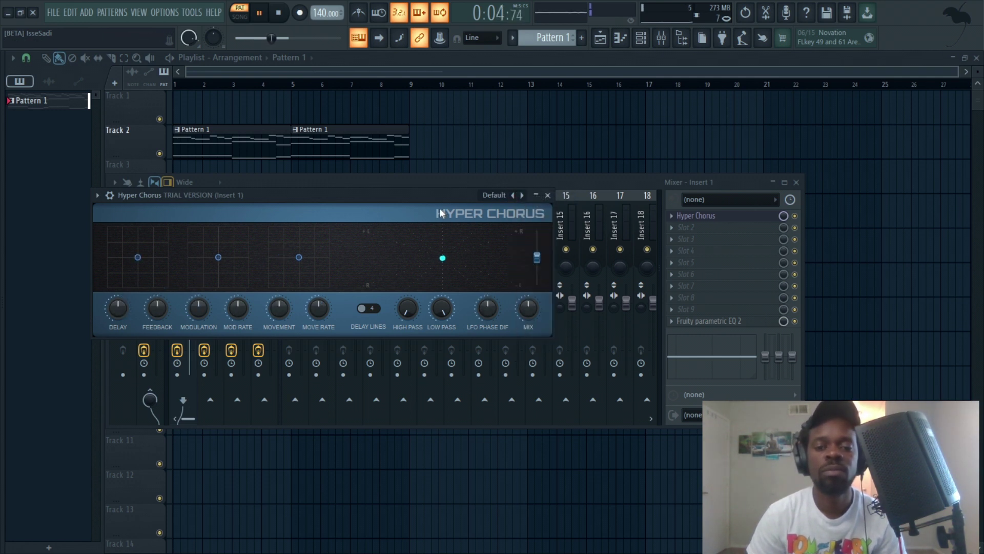
{"action": "left_click_drag", "start_coordinate": [529, 307], "coordinate": [529, 314]}
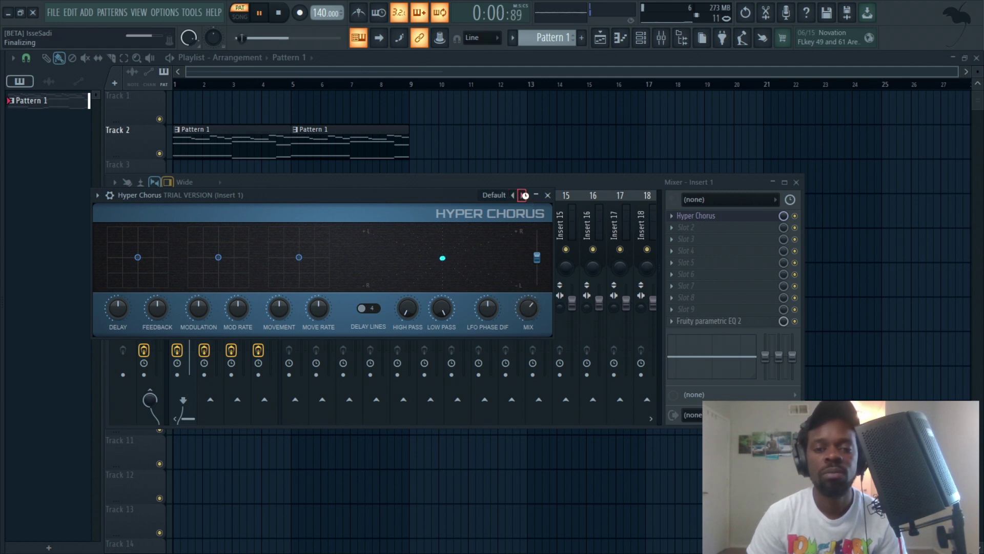
Try Drift stacker with High Pass 29.6 Hz, Feedback 68.80% and Mod Rate 36.00%
{"action": "left_click", "coordinate": [522, 196]}
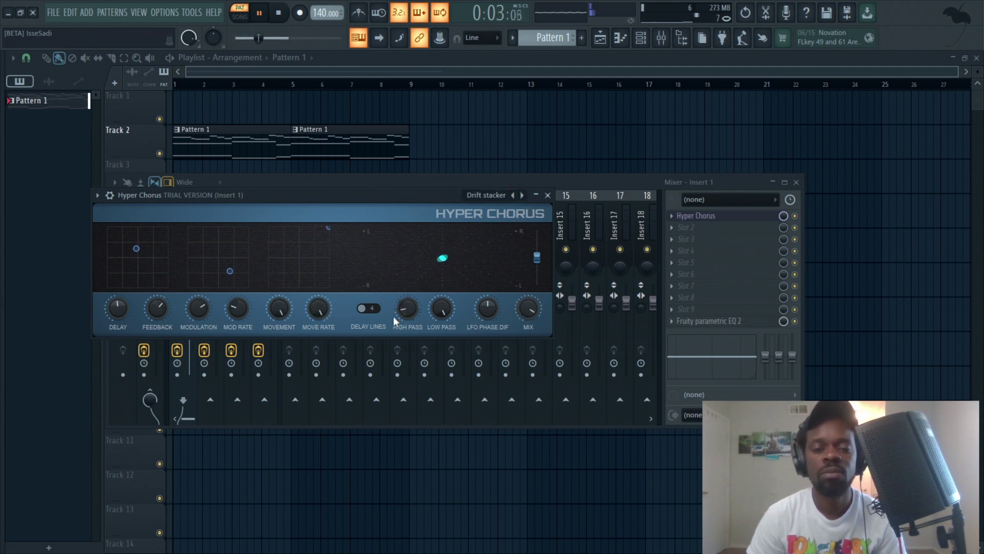
{"action": "left_click_drag", "start_coordinate": [398, 321], "coordinate": [397, 313]}
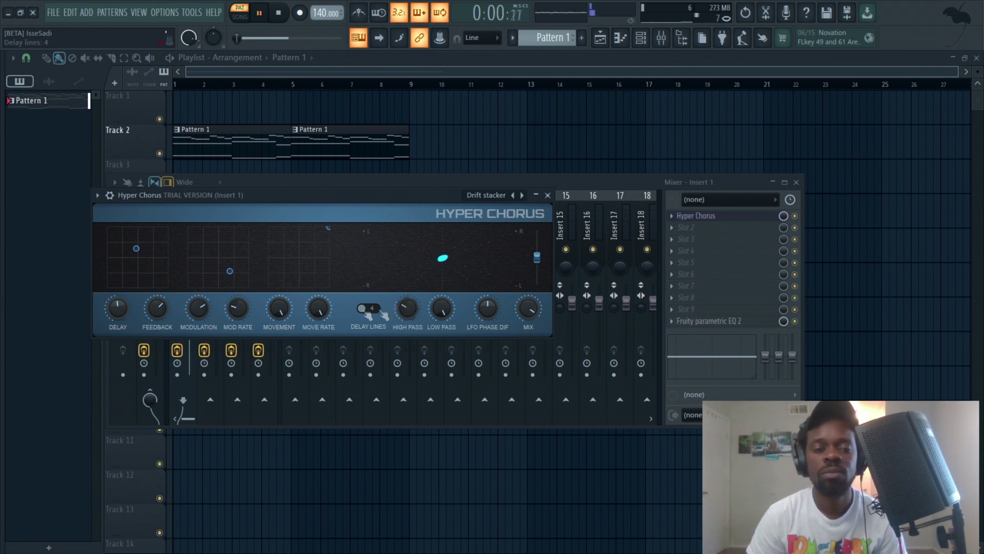
{"action": "left_click_drag", "start_coordinate": [155, 311], "coordinate": [155, 304]}
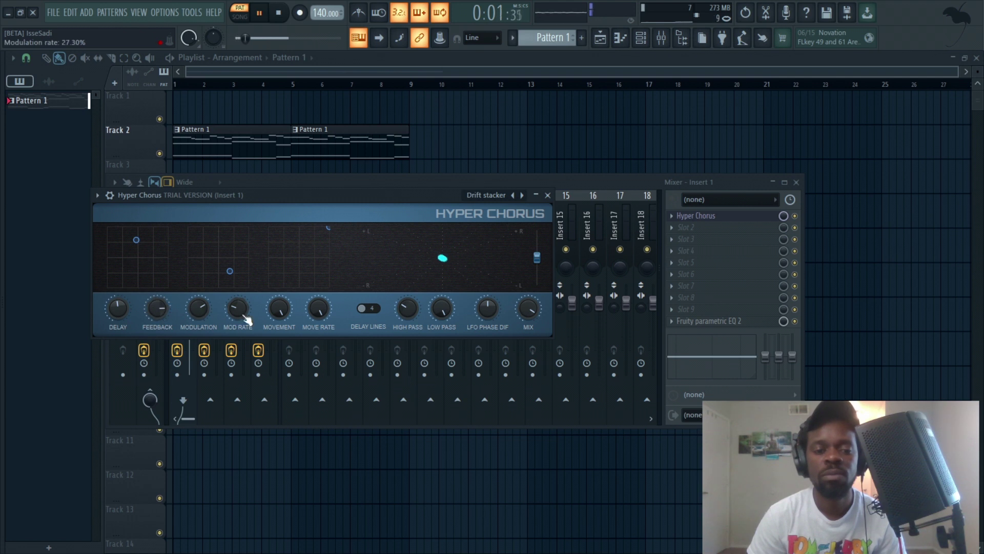
{"action": "left_click_drag", "start_coordinate": [245, 315], "coordinate": [238, 299]}
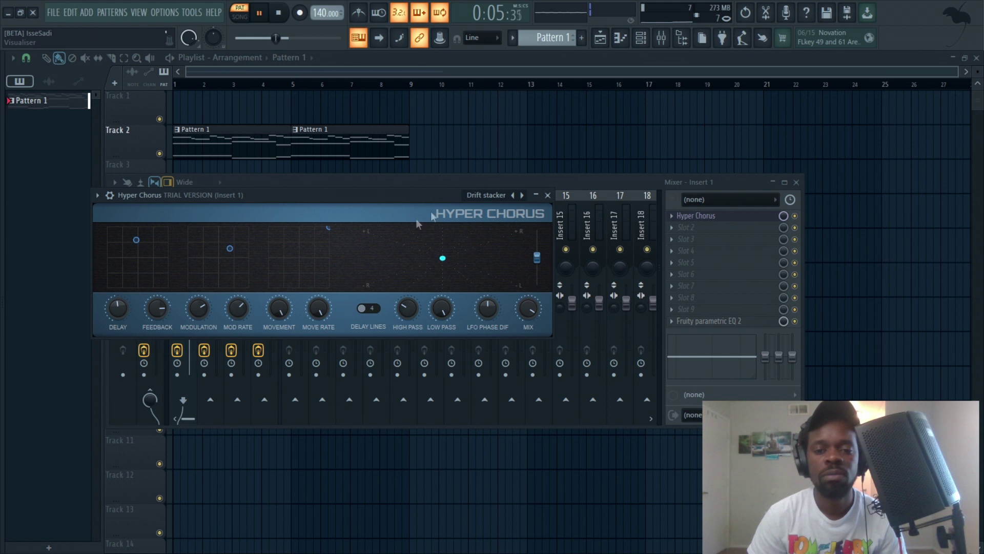
Try Fullexciter with High Pass 39.6 Hz, lower visualiser gain and Feedback 58.70%, then stop
{"action": "left_click", "coordinate": [522, 194]}
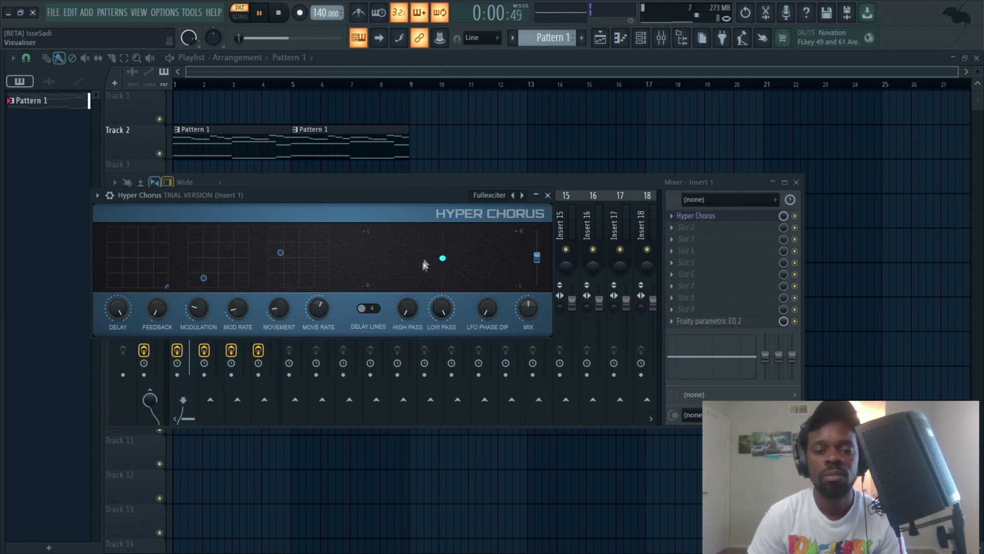
{"action": "left_click_drag", "start_coordinate": [414, 310], "coordinate": [414, 303]}
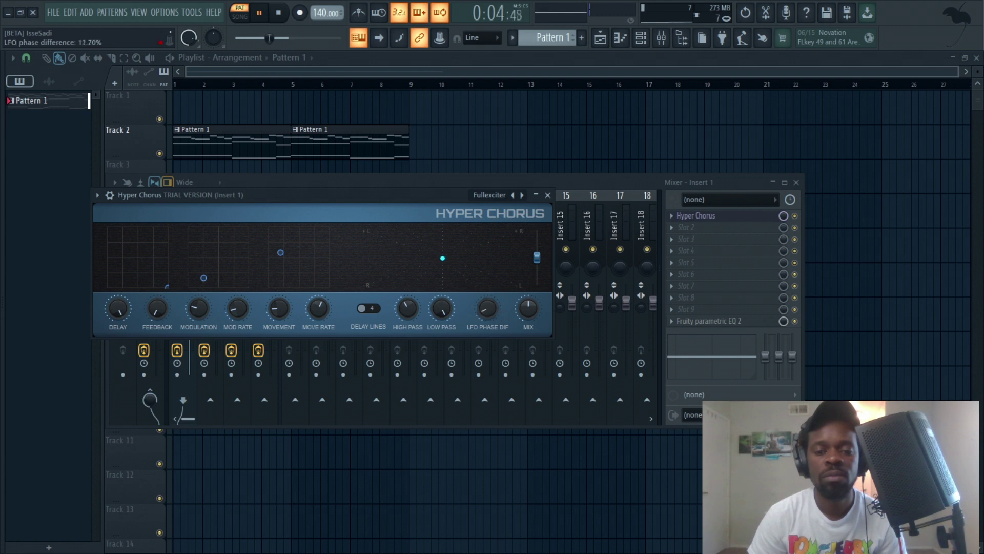
{"action": "left_click_drag", "start_coordinate": [537, 257], "coordinate": [537, 230]}
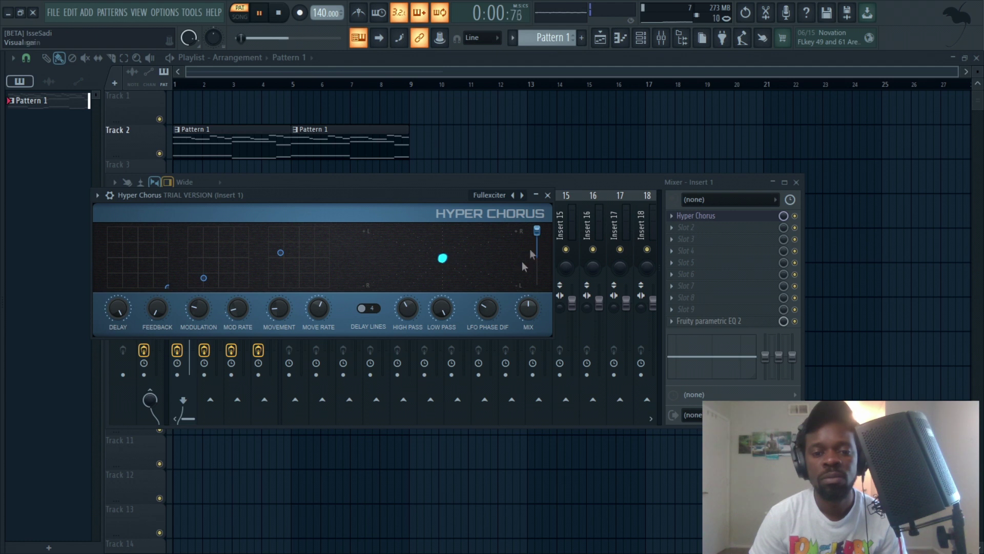
{"action": "left_click_drag", "start_coordinate": [157, 308], "coordinate": [157, 292]}
{"action": "key", "text": "space"}
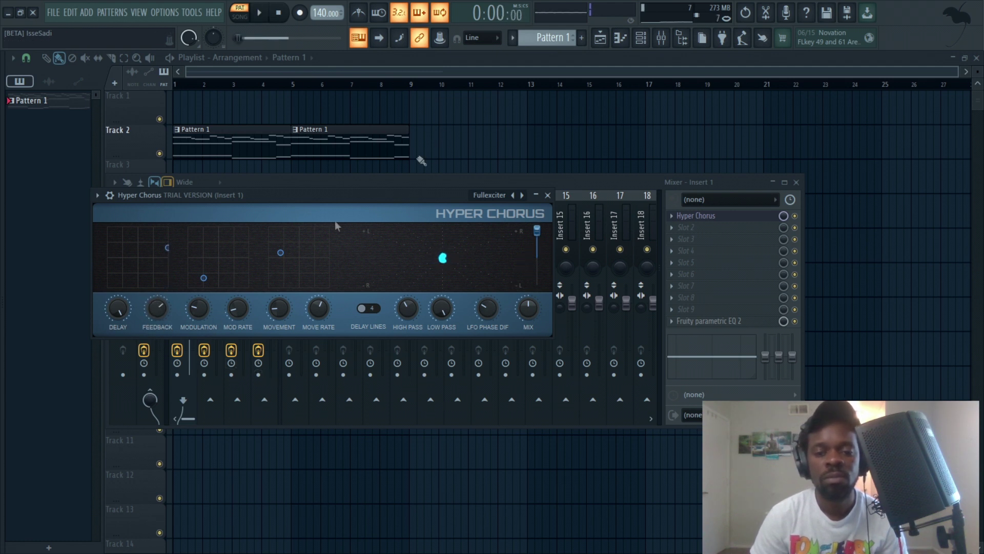
Play the Giant droner preset with Mix at 42% dry / 58% wet, then stop
{"action": "left_click", "coordinate": [521, 195]}
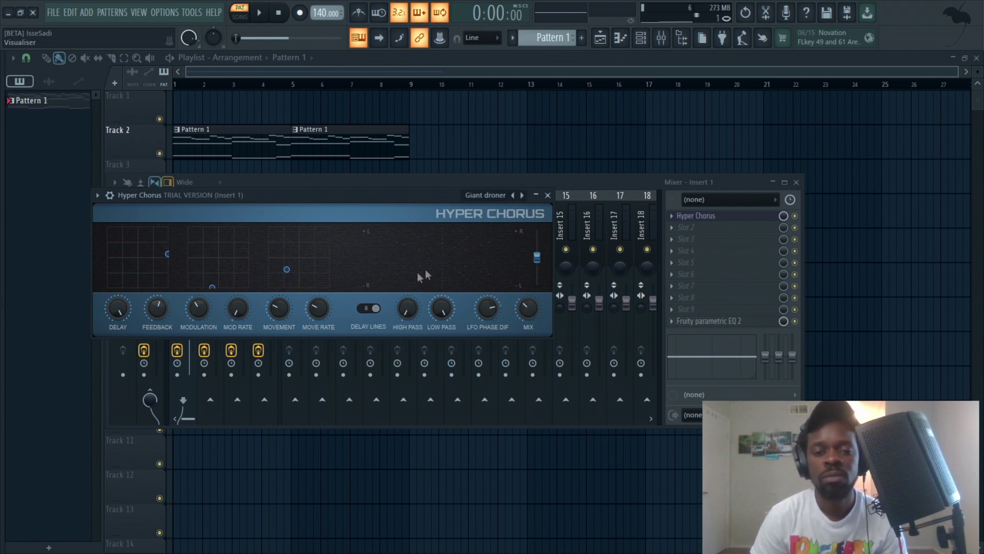
{"action": "key", "text": "space"}
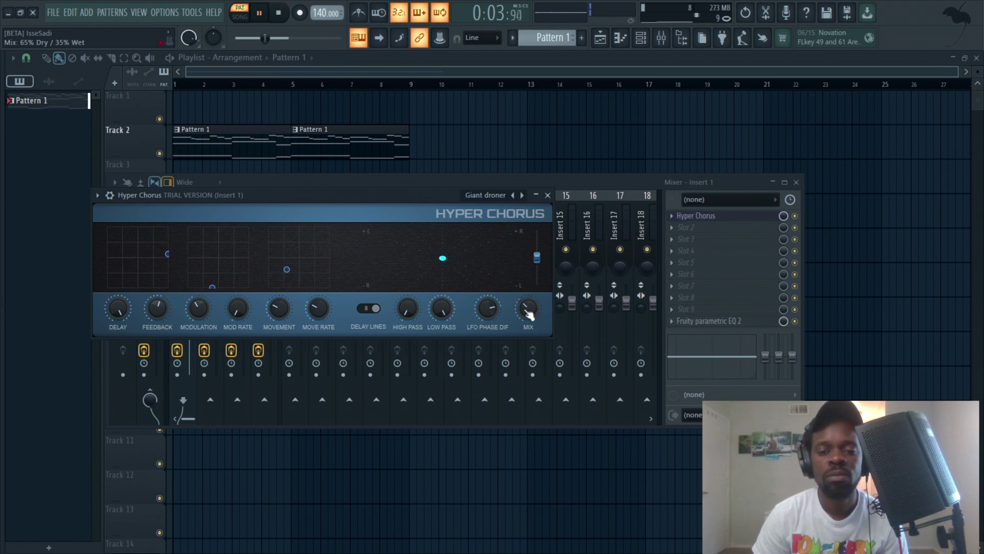
{"action": "scroll", "coordinate": [528, 311], "scroll_direction": "up", "scroll_amount": 2}
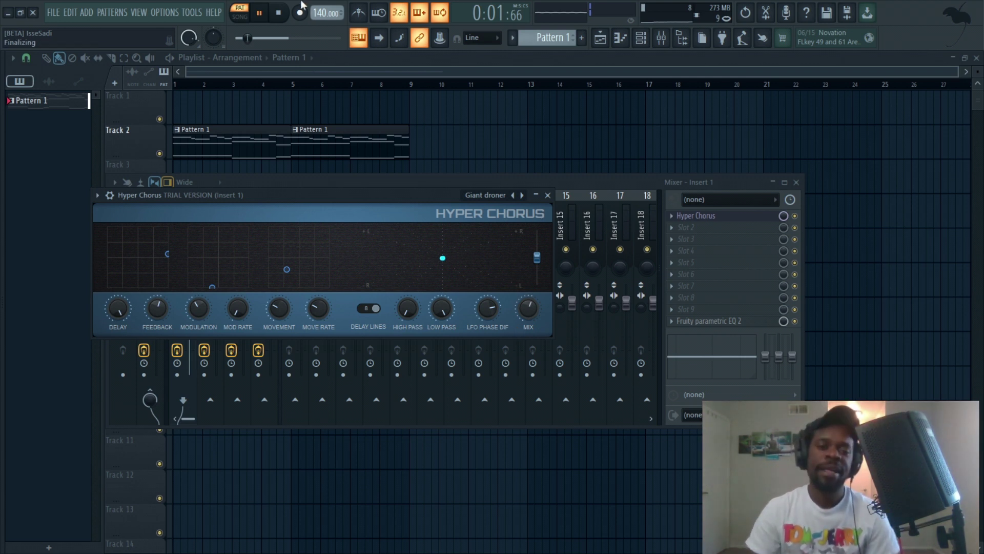
{"action": "left_click", "coordinate": [278, 14]}
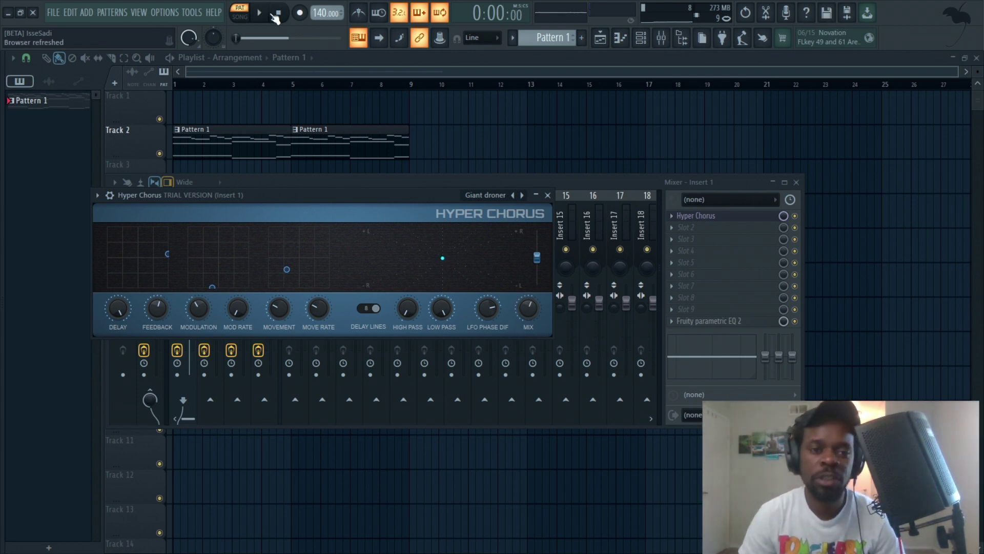
Close Hyper Chorus and open Options > General settings
{"action": "left_click", "coordinate": [548, 194]}
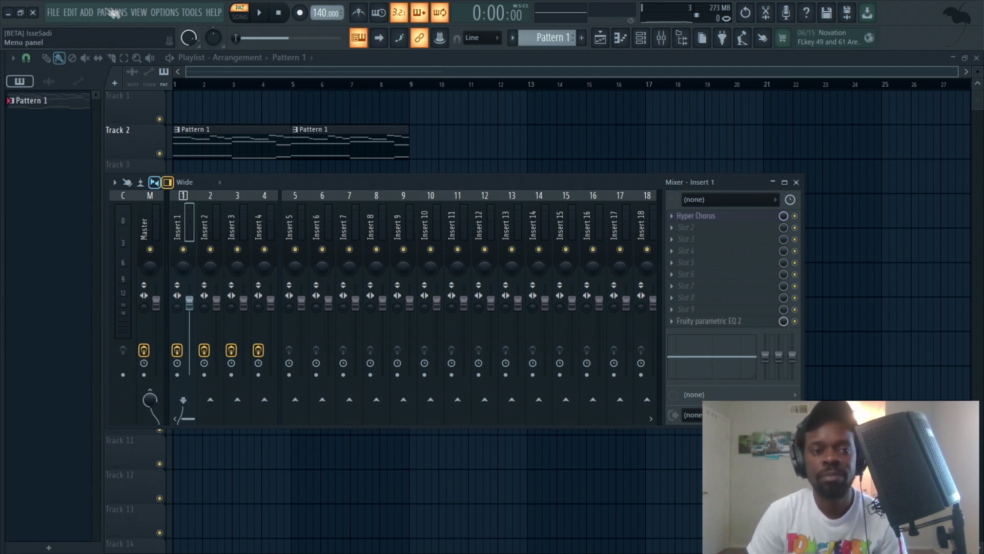
{"action": "left_click", "coordinate": [170, 15]}
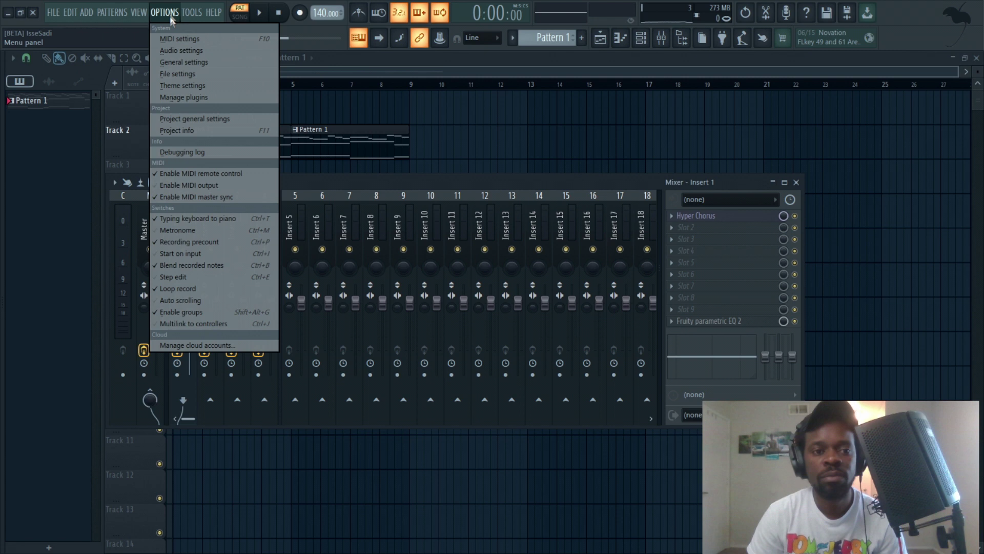
{"action": "left_click", "coordinate": [242, 62]}
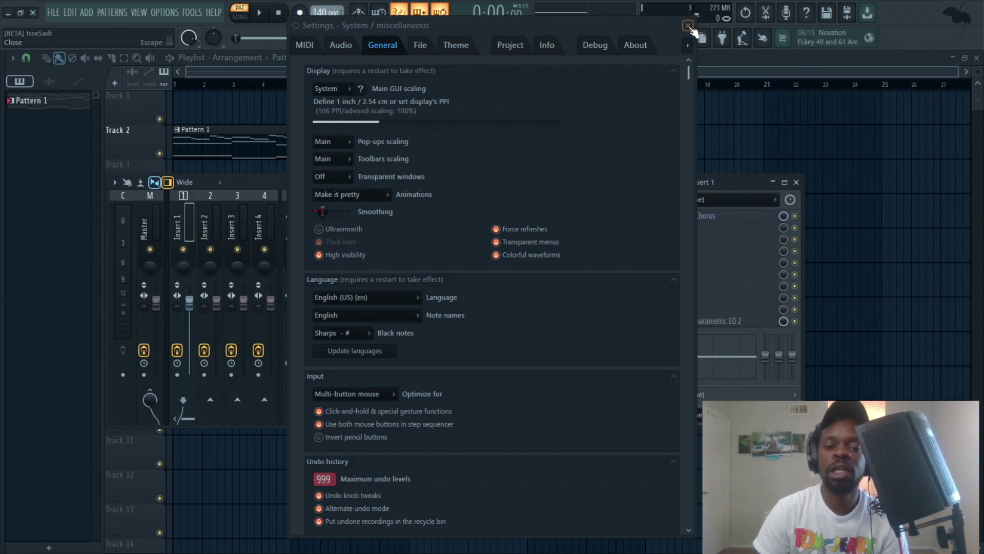
Close Settings and the Mixer, reopen the Browser, and expand Packs > Loops
{"action": "left_click", "coordinate": [689, 26]}
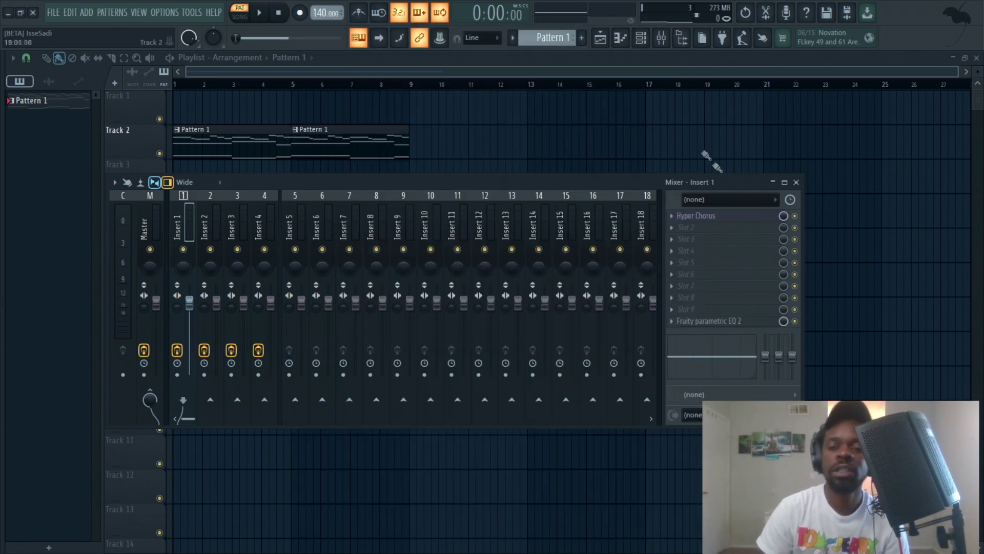
{"action": "left_click", "coordinate": [796, 183]}
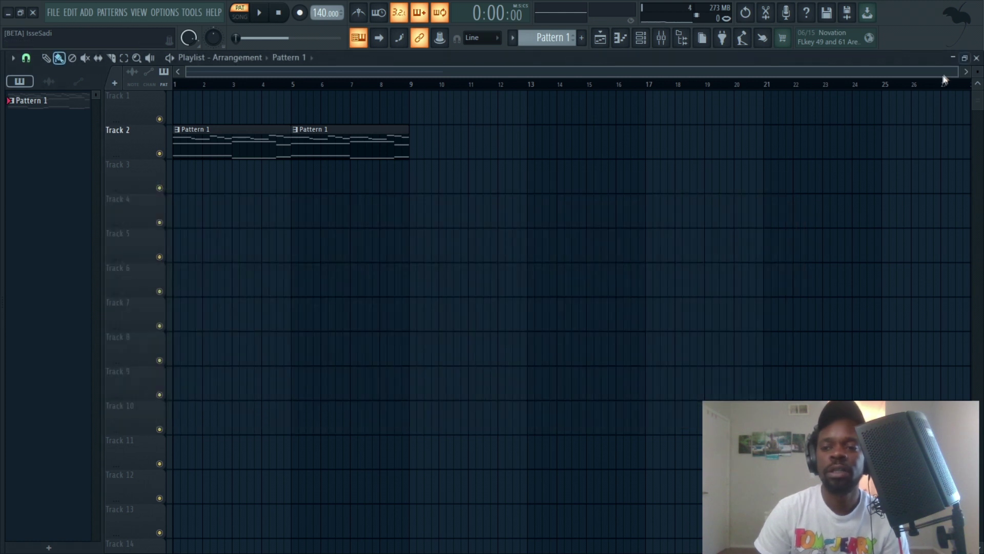
{"action": "left_click_drag", "start_coordinate": [954, 73], "coordinate": [564, 73]}
{"action": "key", "text": "alt+F8"}
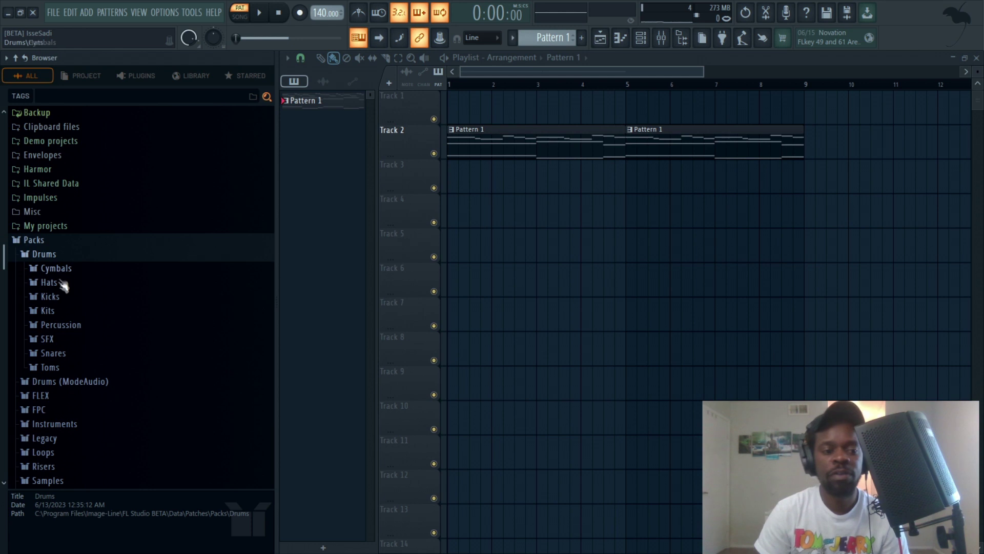
{"action": "scroll", "coordinate": [62, 287], "scroll_direction": "down", "scroll_amount": 3}
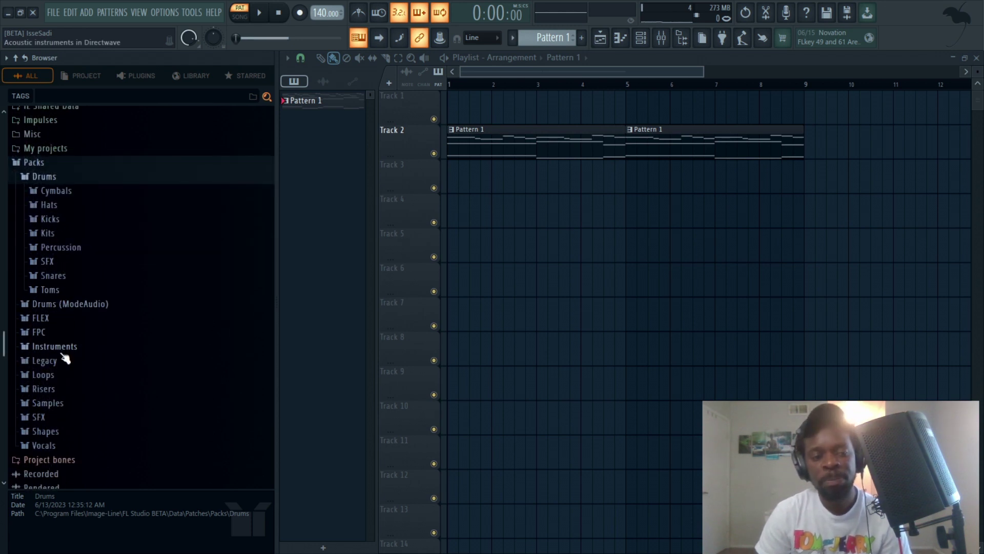
{"action": "left_click", "coordinate": [43, 375]}
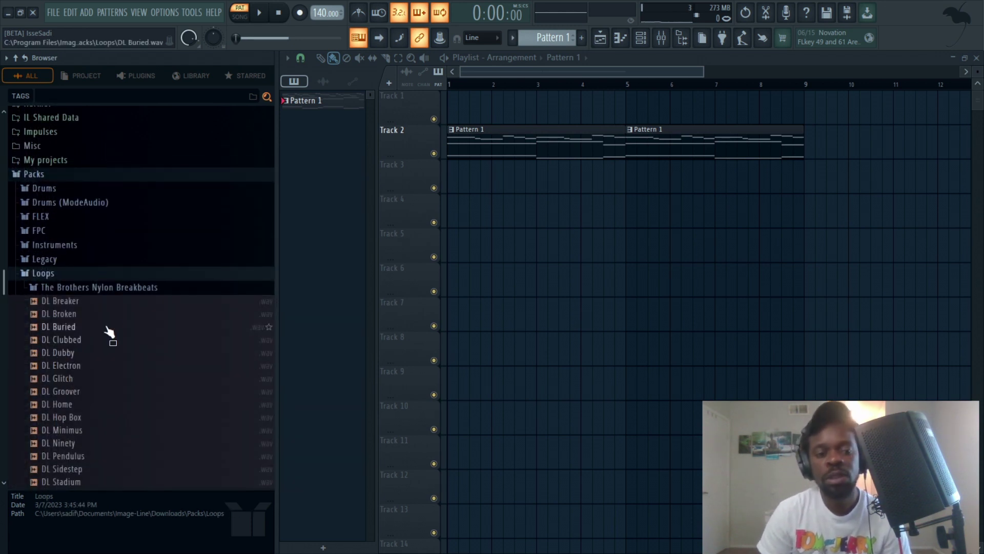
Preview DL Breaker and place it on Track 4 at bar 1, zooming the playlist
{"action": "left_click", "coordinate": [79, 304]}
{"action": "left_click_drag", "start_coordinate": [81, 304], "coordinate": [179, 211]}
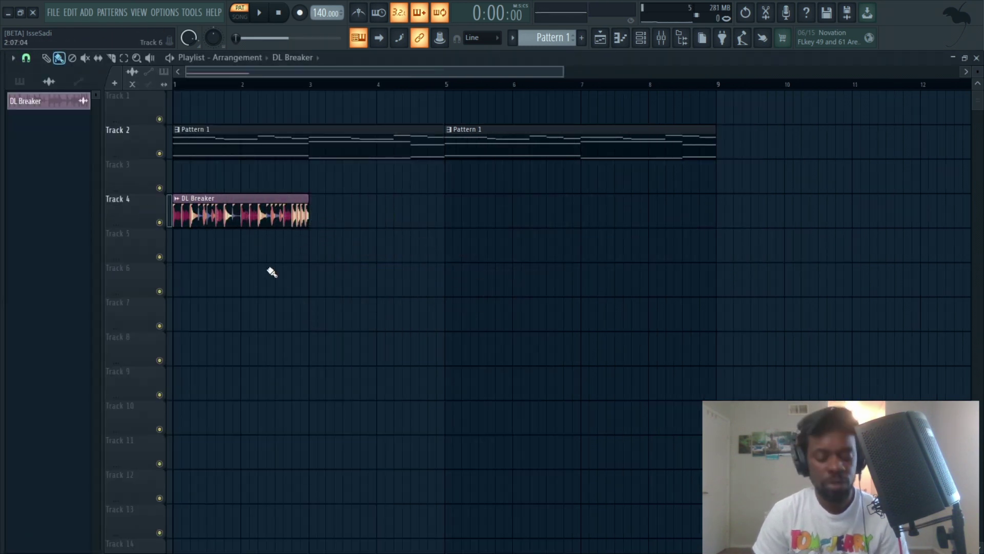
{"action": "scroll", "coordinate": [270, 272], "scroll_direction": "up", "scroll_amount": 4}
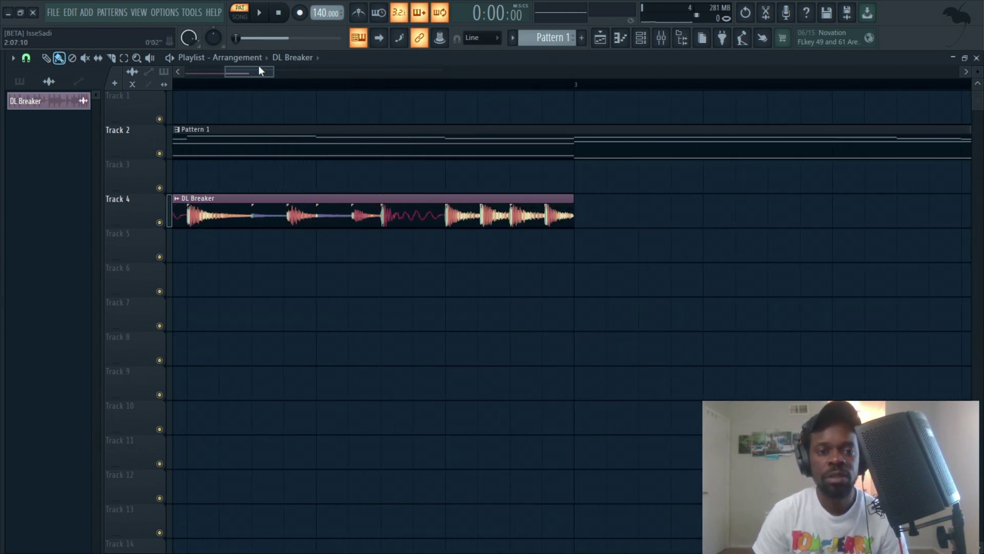
{"action": "scroll", "coordinate": [259, 66], "scroll_direction": "up", "scroll_amount": 3}
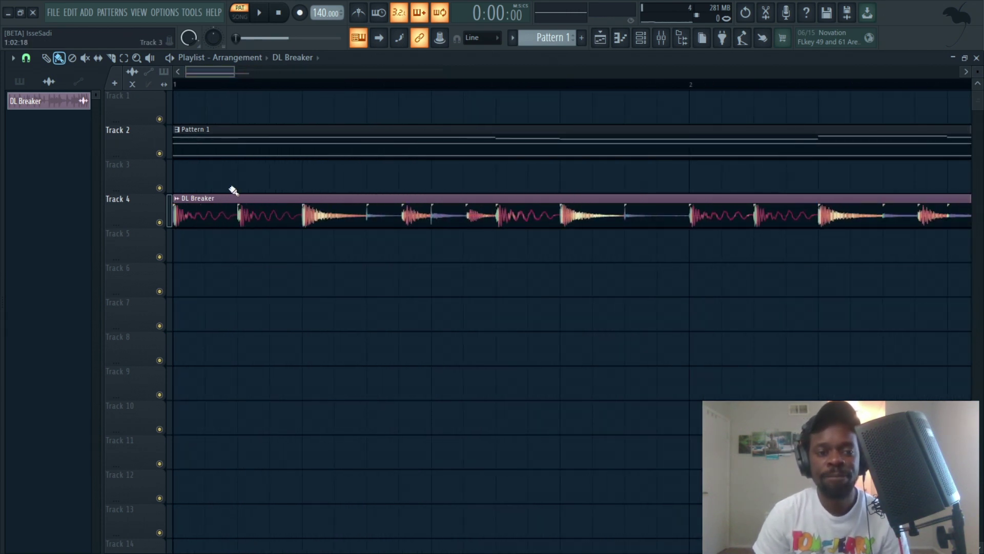
{"action": "scroll", "coordinate": [233, 72], "scroll_direction": "down", "scroll_amount": 3}
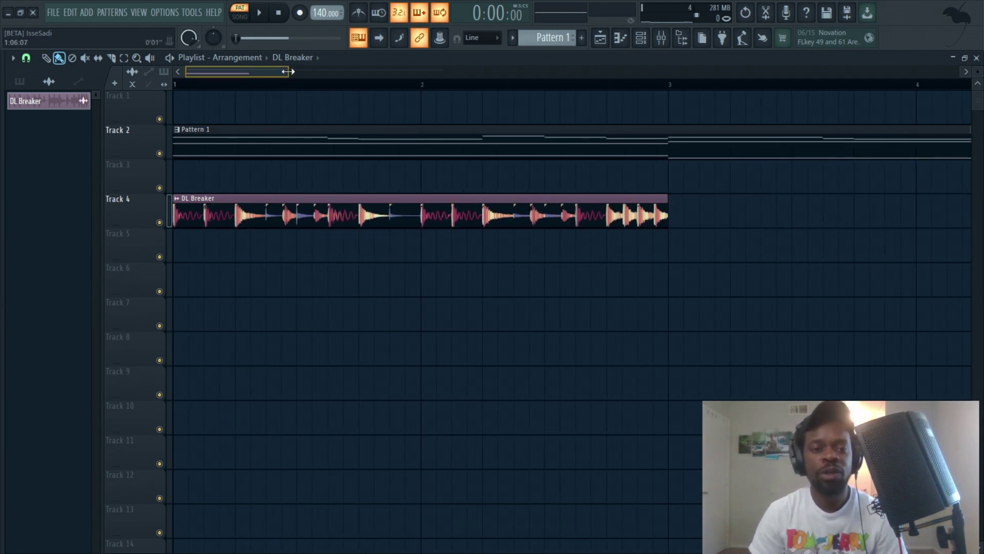
{"action": "scroll", "coordinate": [282, 72], "scroll_direction": "up", "scroll_amount": 1}
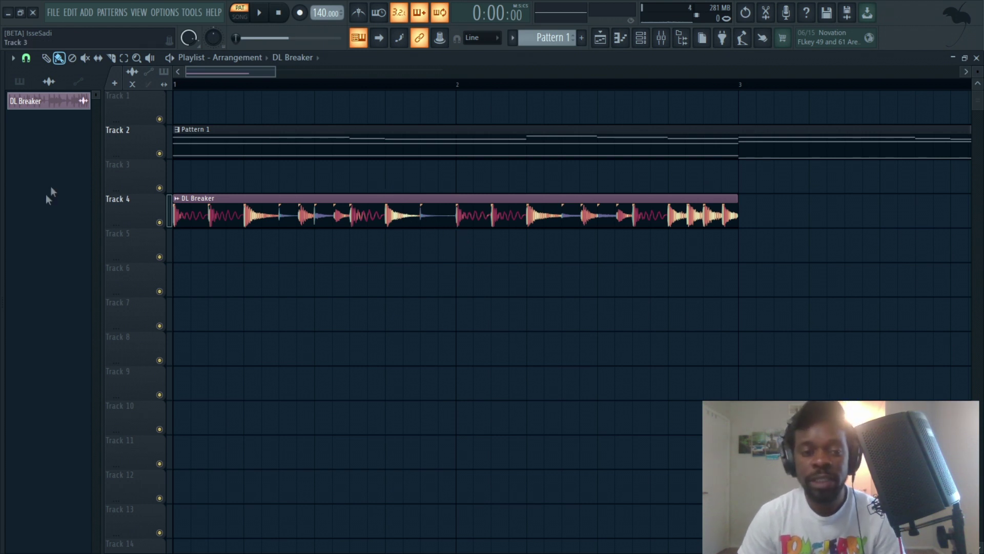
Collapse the Loops folder and briefly play the arrangement
{"action": "key", "text": "alt+F8"}
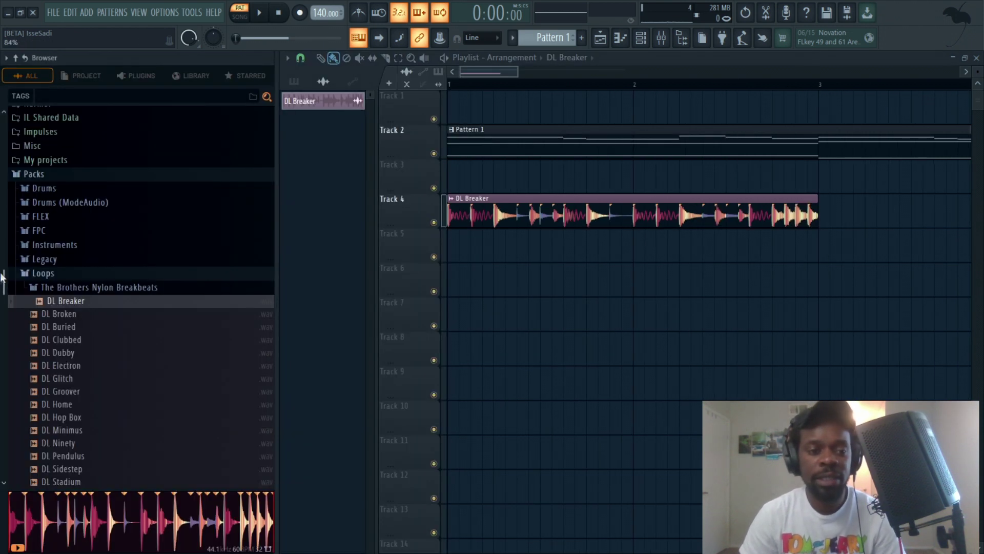
{"action": "left_click", "coordinate": [42, 273]}
{"action": "key", "text": "space"}
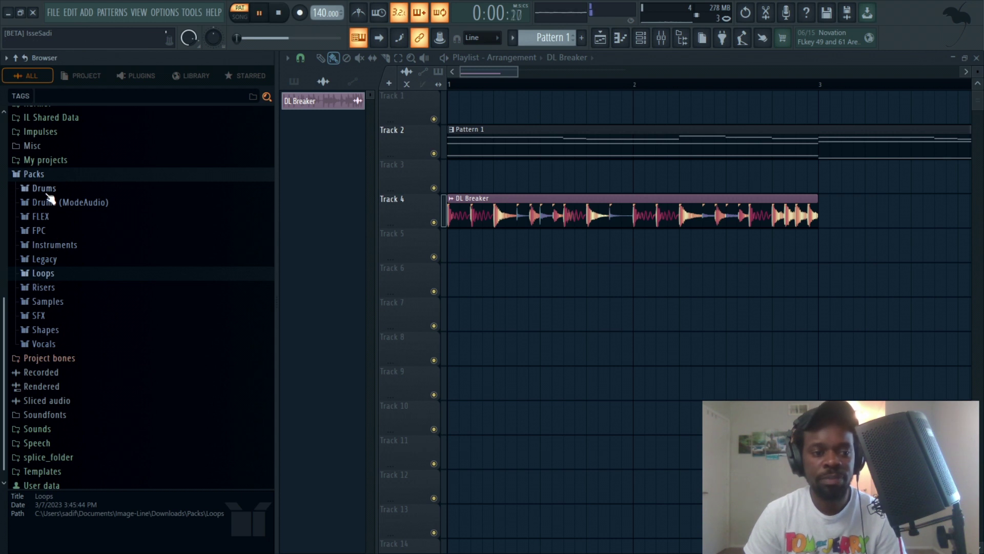
{"action": "key", "text": "alt+F8"}
{"action": "left_click", "coordinate": [259, 13]}
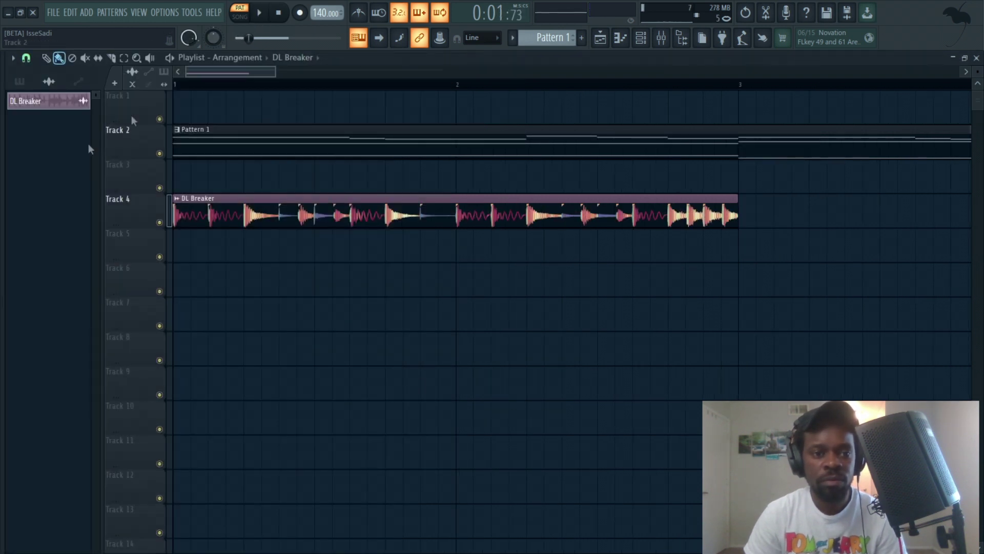
{"action": "key", "text": "alt+F8"}
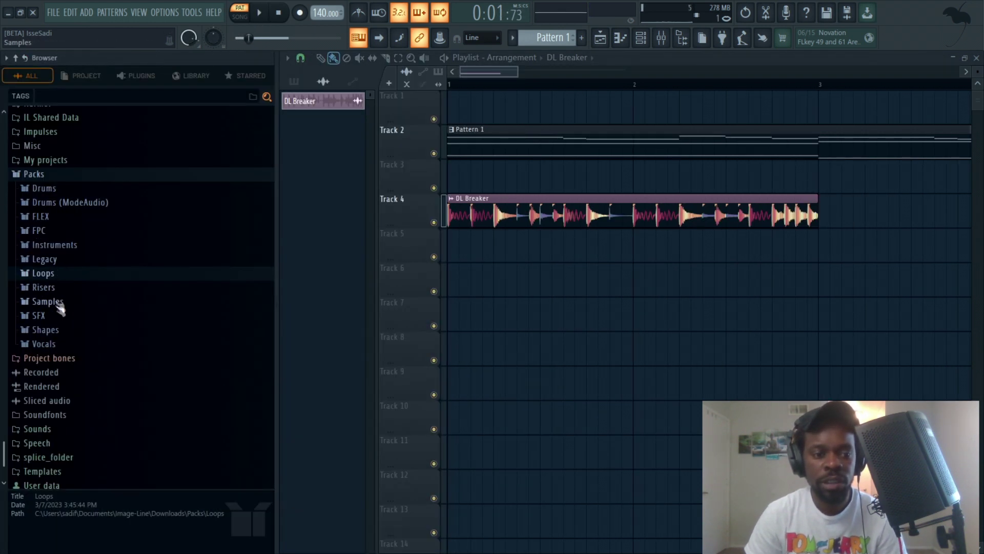
From Packs > Drums > Hats, place Bracke OH on Track 7
{"action": "left_click", "coordinate": [44, 189]}
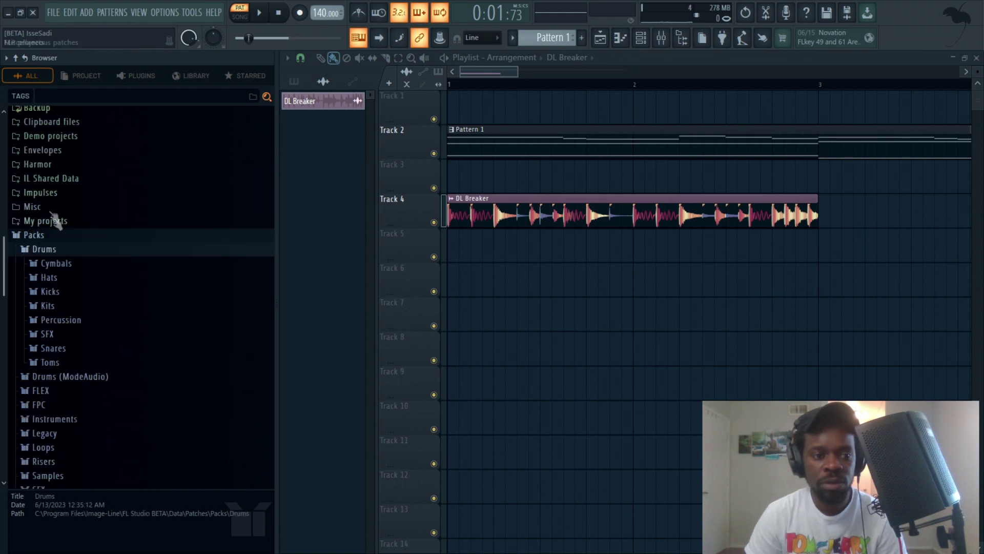
{"action": "left_click", "coordinate": [66, 277]}
{"action": "left_click_drag", "start_coordinate": [83, 282], "coordinate": [365, 309]}
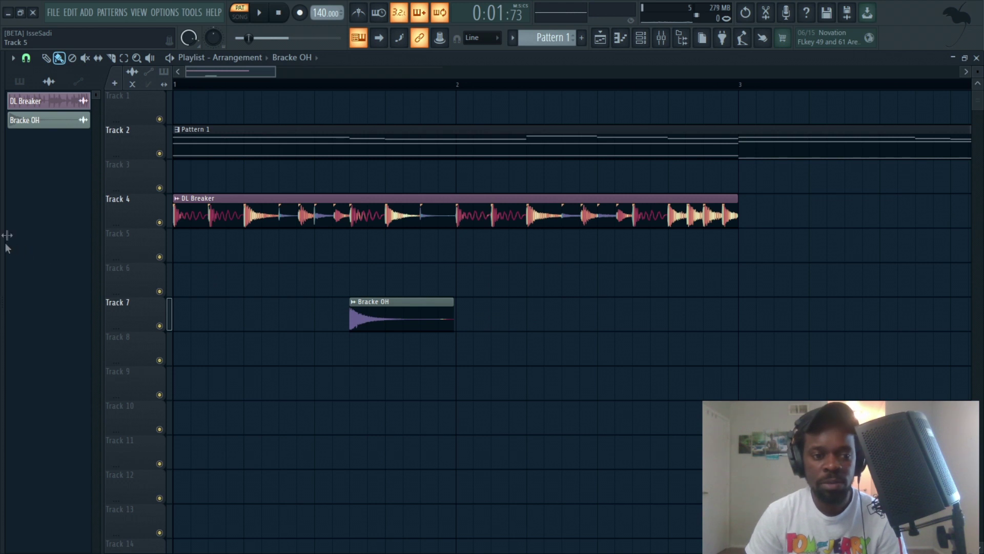
Preview Chromo CH 1, Bracke OH and Bracke CH 2, placing Bracke CH 2 on Track 6
{"action": "mouse_move", "coordinate": [5, 248]}
{"action": "left_click", "coordinate": [89, 295]}
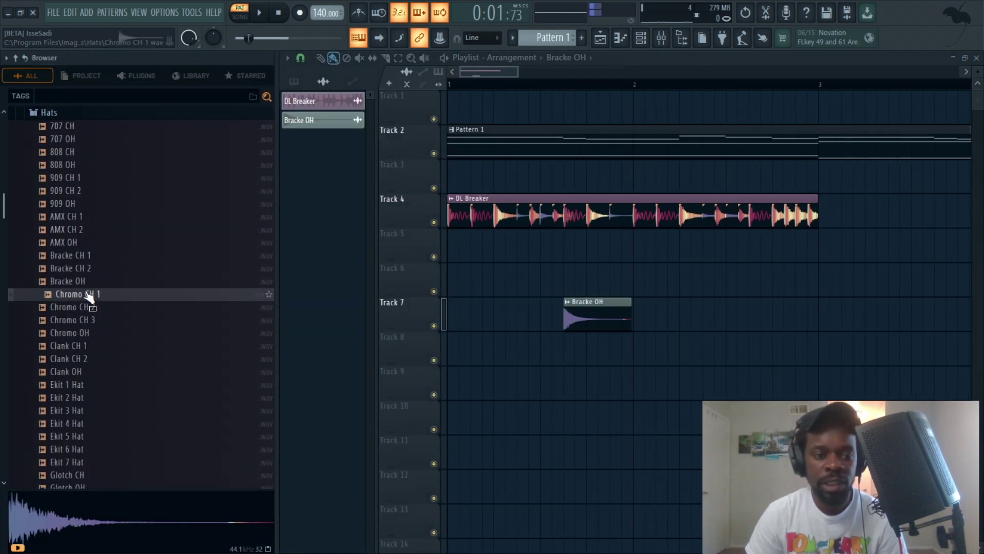
{"action": "left_click", "coordinate": [80, 280]}
{"action": "left_click", "coordinate": [79, 268]}
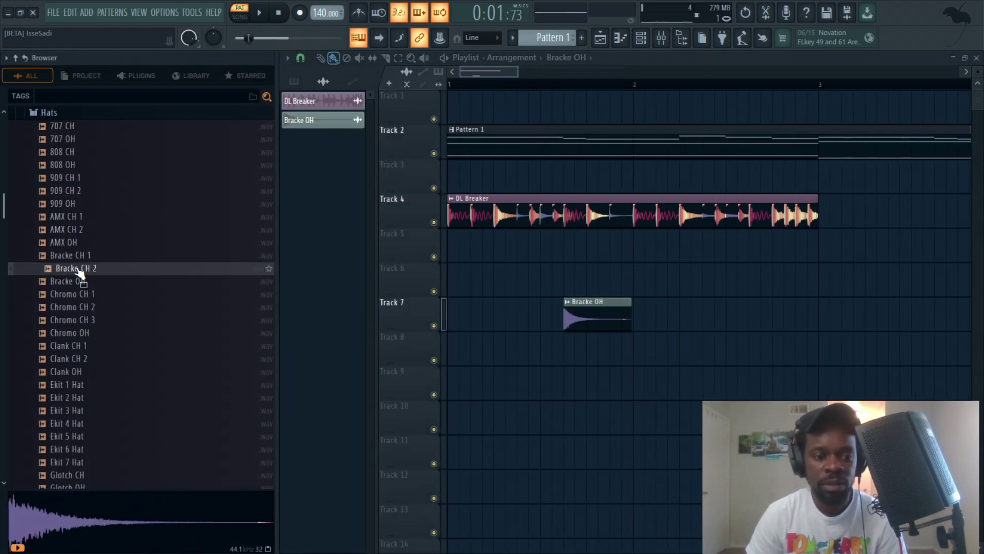
{"action": "left_click_drag", "start_coordinate": [82, 277], "coordinate": [354, 277]}
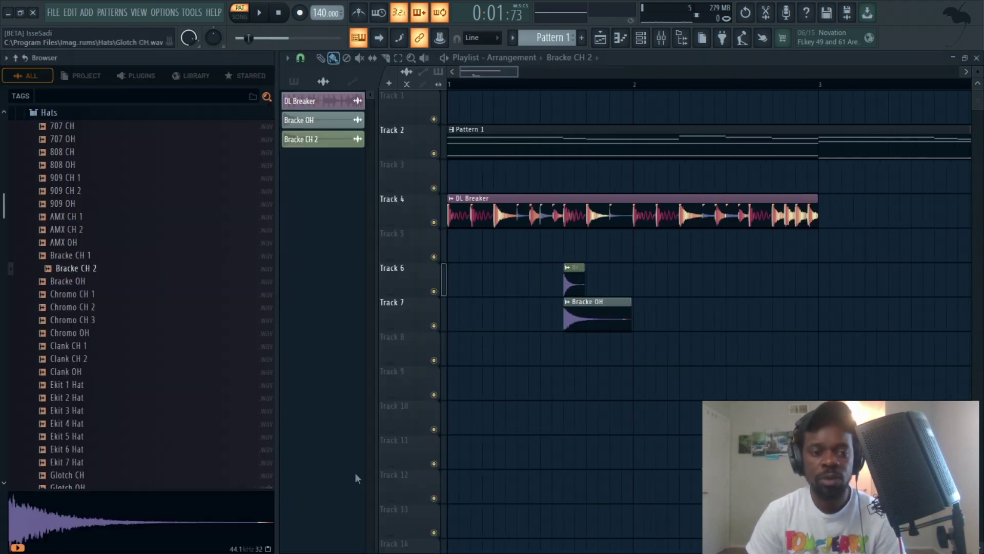
Preview AMX CH 1 and others, place 808 OH after Bracke CH 2, then collapse Hats
{"action": "mouse_move", "coordinate": [3, 254]}
{"action": "left_click", "coordinate": [64, 216]}
{"action": "left_click", "coordinate": [64, 229]}
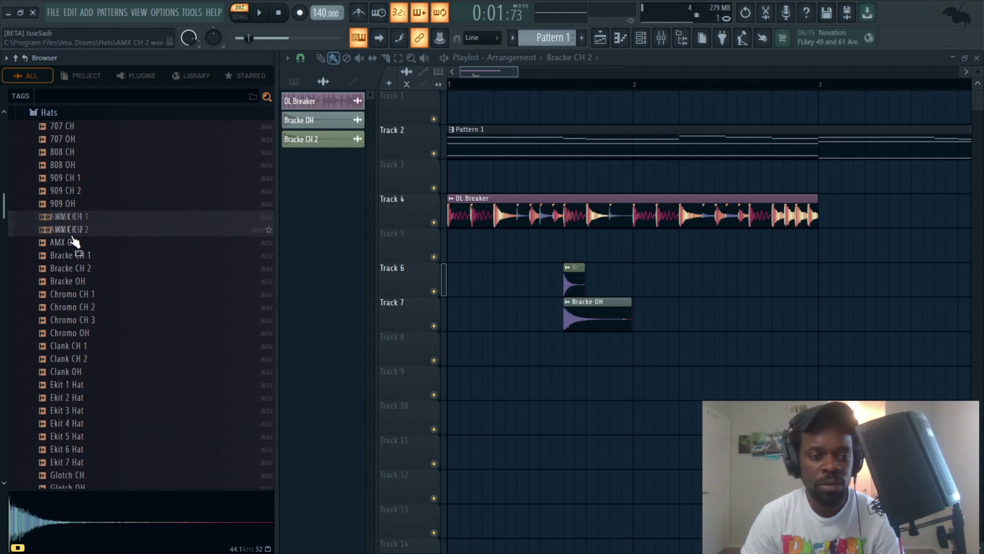
{"action": "left_click", "coordinate": [64, 216]}
{"action": "left_click_drag", "start_coordinate": [70, 165], "coordinate": [437, 279]}
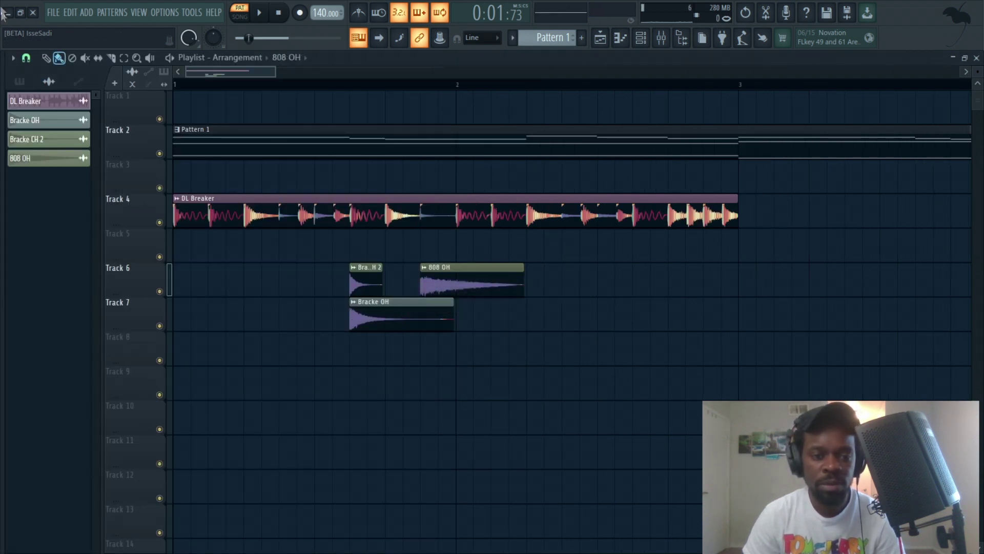
{"action": "mouse_move", "coordinate": [2, 113]}
{"action": "scroll", "coordinate": [59, 149], "scroll_direction": "up", "scroll_amount": 2}
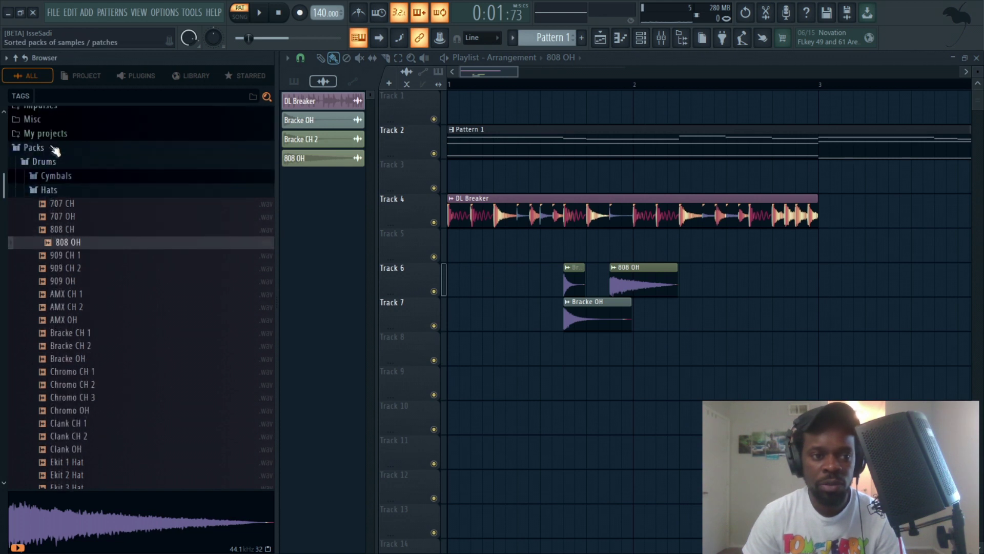
{"action": "left_click", "coordinate": [60, 190]}
From the Kicks folder, place Chromo Kick on Track 9
{"action": "left_click", "coordinate": [60, 204]}
{"action": "left_click_drag", "start_coordinate": [77, 204], "coordinate": [464, 394]}
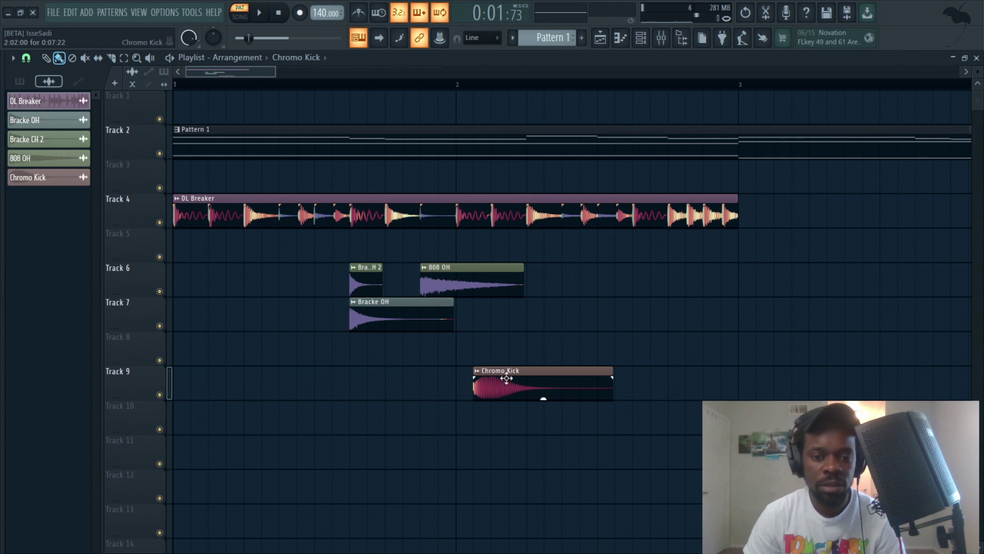
{"action": "scroll", "coordinate": [476, 359], "scroll_direction": "up", "scroll_amount": 5}
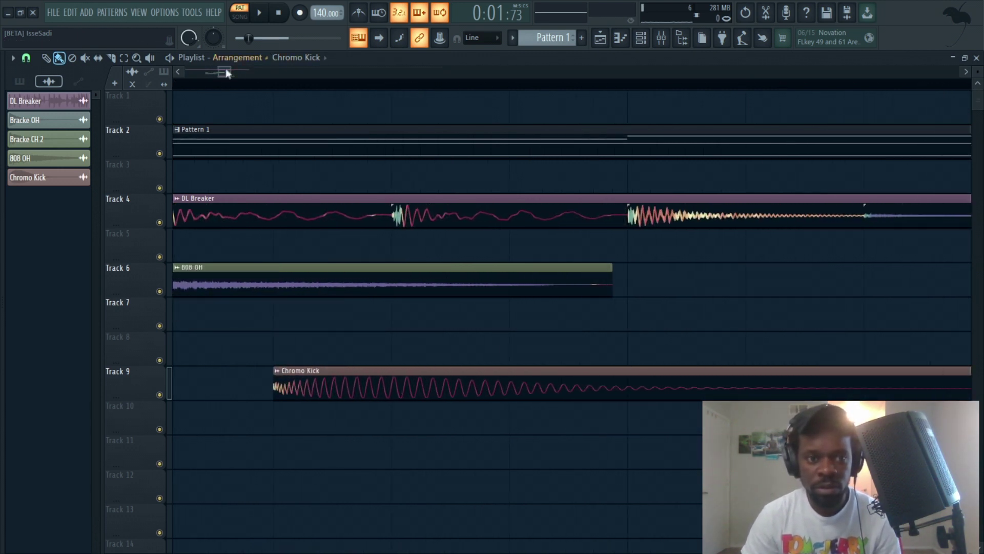
{"action": "left_click_drag", "start_coordinate": [225, 72], "coordinate": [218, 75]}
Preview FPC 4 Kick and Grv Kicks 06, 12, 18, then hide browser and zoom to bars 2–9
{"action": "mouse_move", "coordinate": [1, 227]}
{"action": "left_click", "coordinate": [41, 294]}
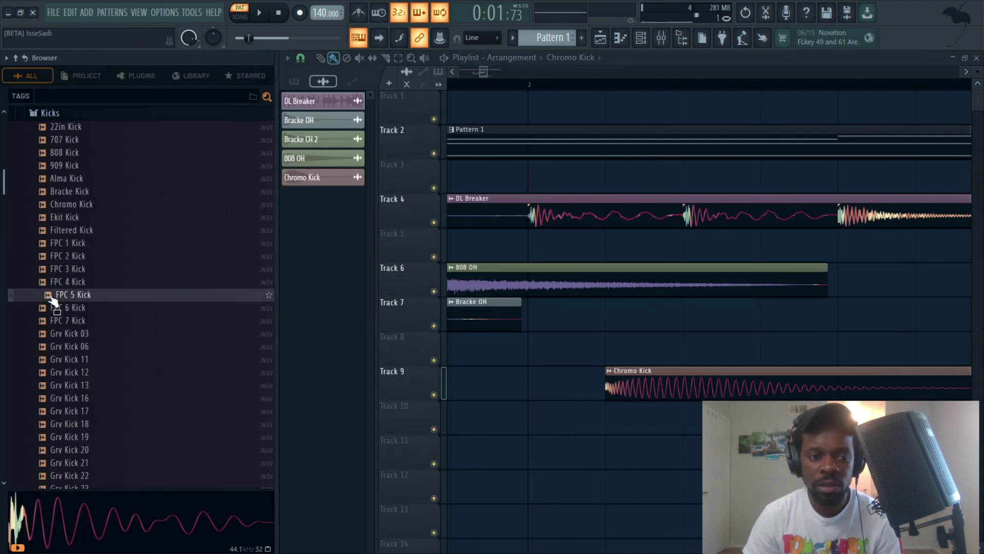
{"action": "key", "text": "Up"}
{"action": "key", "text": "Up"}
{"action": "key", "text": "Up"}
{"action": "key", "text": "Up"}
{"action": "left_click", "coordinate": [57, 281]}
{"action": "left_click", "coordinate": [67, 346]}
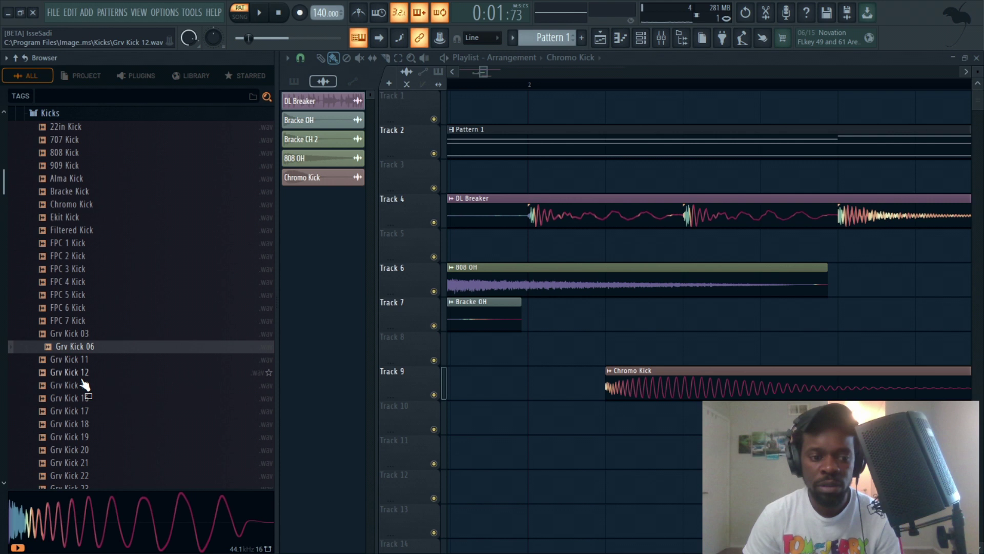
{"action": "left_click", "coordinate": [72, 372]}
{"action": "left_click", "coordinate": [73, 424]}
{"action": "key", "text": "Down"}
{"action": "key", "text": "Down"}
{"action": "key", "text": "Down"}
{"action": "key", "text": "Down"}
{"action": "key", "text": "Down"}
{"action": "key", "text": "Down"}
{"action": "key", "text": "Down"}
{"action": "key", "text": "Down"}
{"action": "key", "text": "Down"}
{"action": "key", "text": "Down"}
{"action": "key", "text": "Down"}
{"action": "key", "text": "Down"}
{"action": "key", "text": "Down"}
{"action": "key", "text": "Down"}
{"action": "key", "text": "Down"}
{"action": "key", "text": "Down"}
{"action": "key", "text": "Down"}
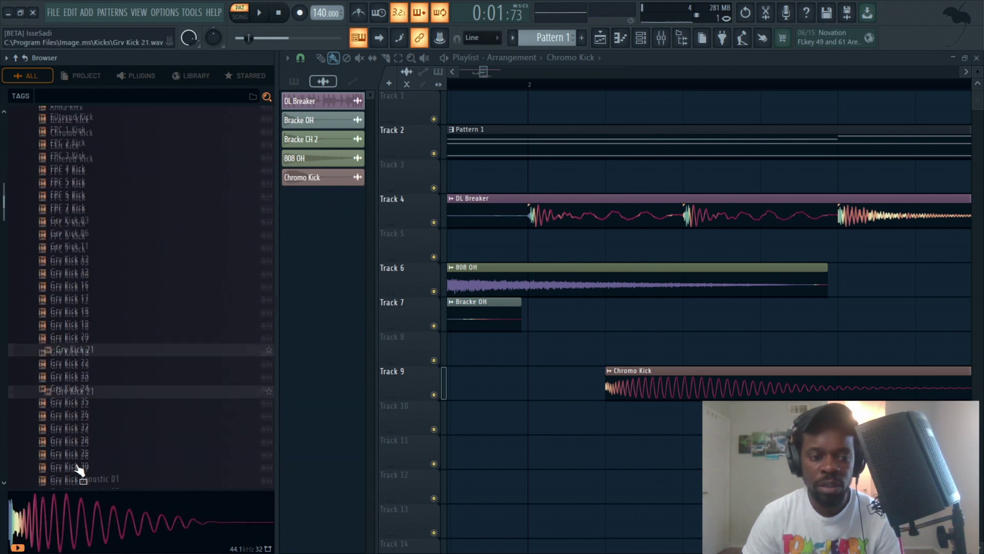
{"action": "key", "text": "alt+F8"}
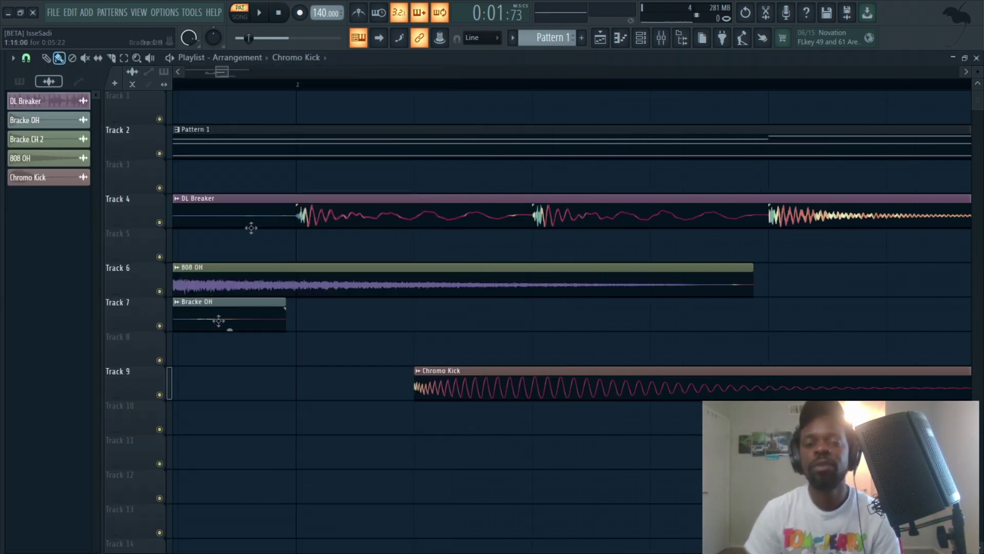
{"action": "left_click_drag", "start_coordinate": [224, 74], "coordinate": [463, 75]}
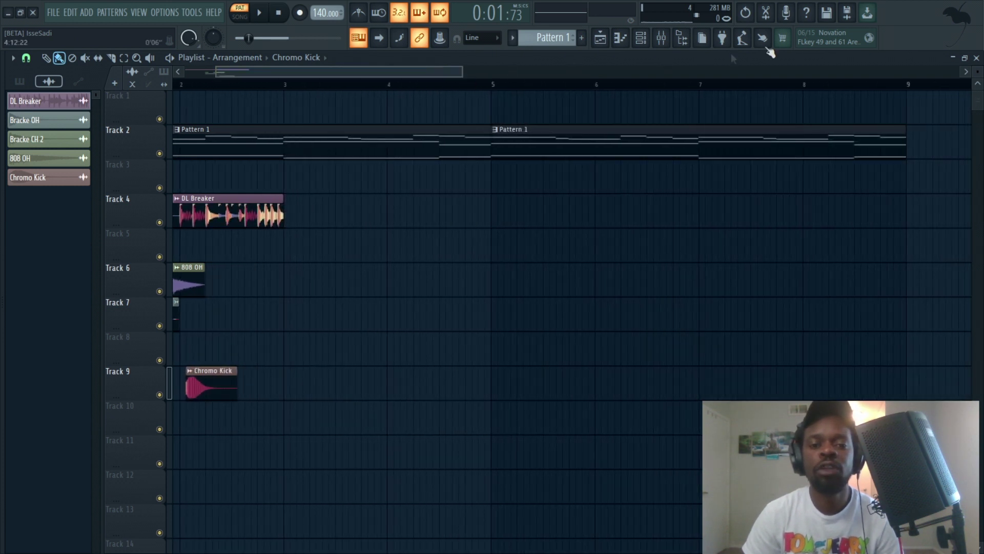
Open Pattern 1 in the piano roll, reset the playhead, and select bars 2 to 5
{"action": "double_click", "coordinate": [354, 154]}
{"action": "left_click_drag", "start_coordinate": [450, 75], "coordinate": [63, 87]}
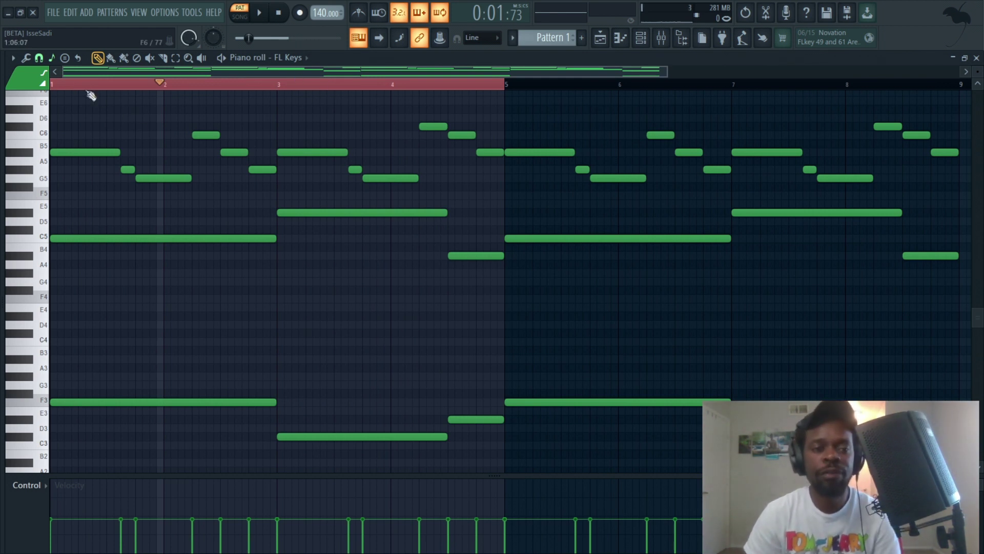
{"action": "left_click", "coordinate": [65, 88]}
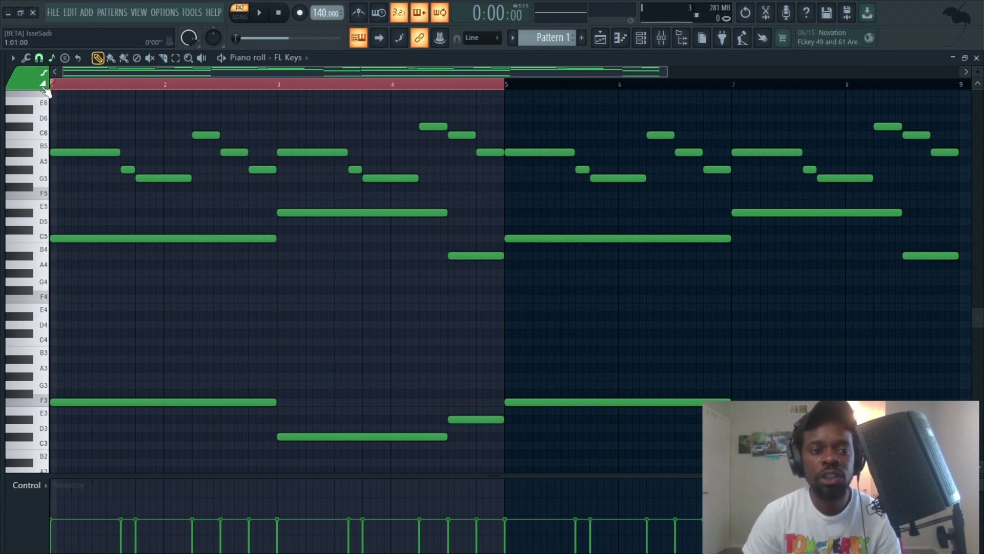
{"action": "left_click_drag", "start_coordinate": [666, 71], "coordinate": [752, 72]}
{"action": "left_click", "coordinate": [157, 86]}
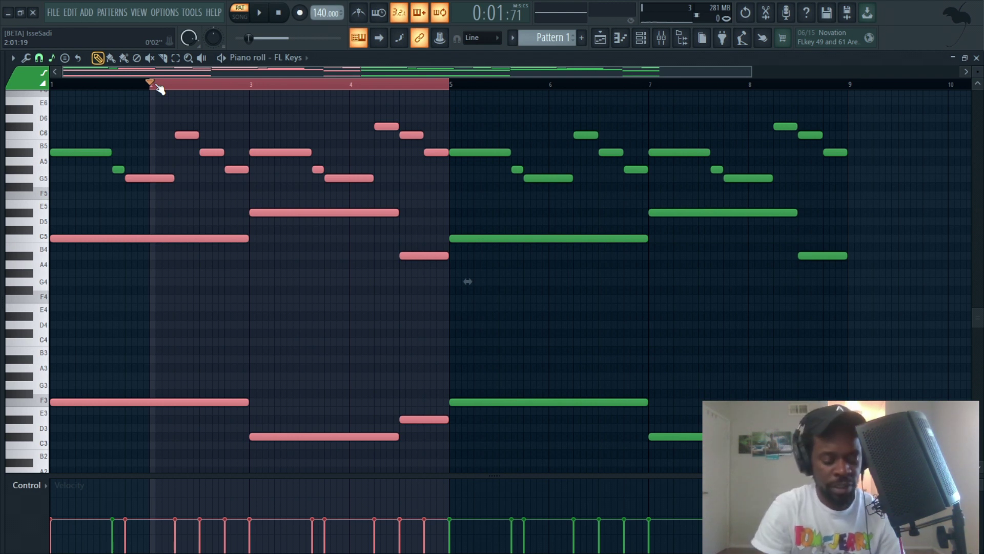
Add marker 'u' at bar 2 with key/scale root D, then deselect all notes
{"action": "key", "text": "alt+t"}
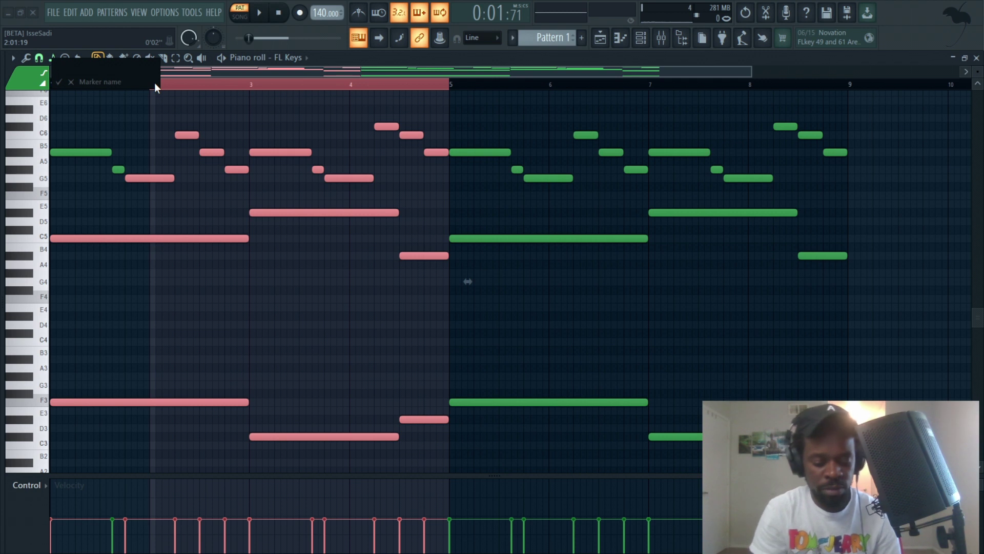
{"action": "type", "text": "u"}
{"action": "key", "text": "Return"}
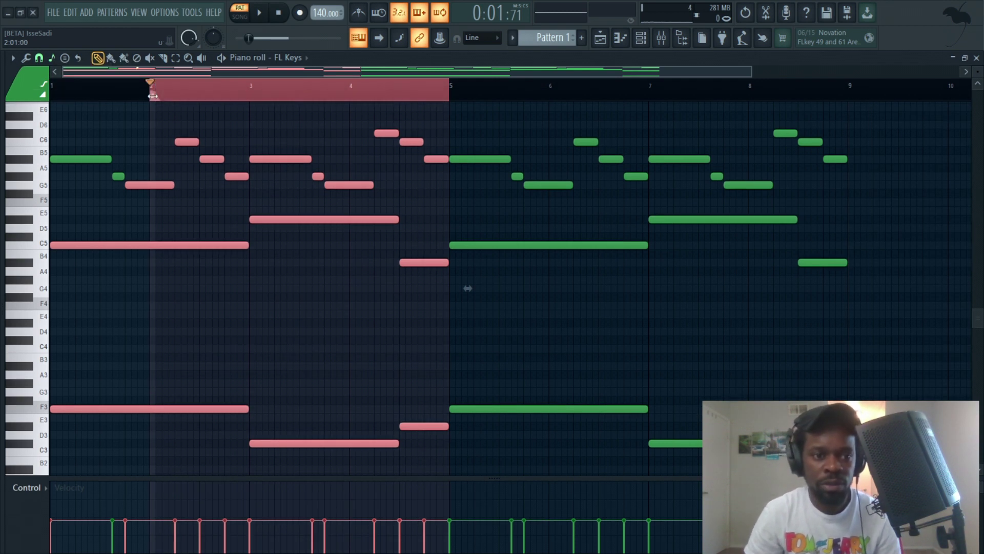
{"action": "right_click", "coordinate": [158, 95]}
{"action": "mouse_move", "coordinate": [230, 254]}
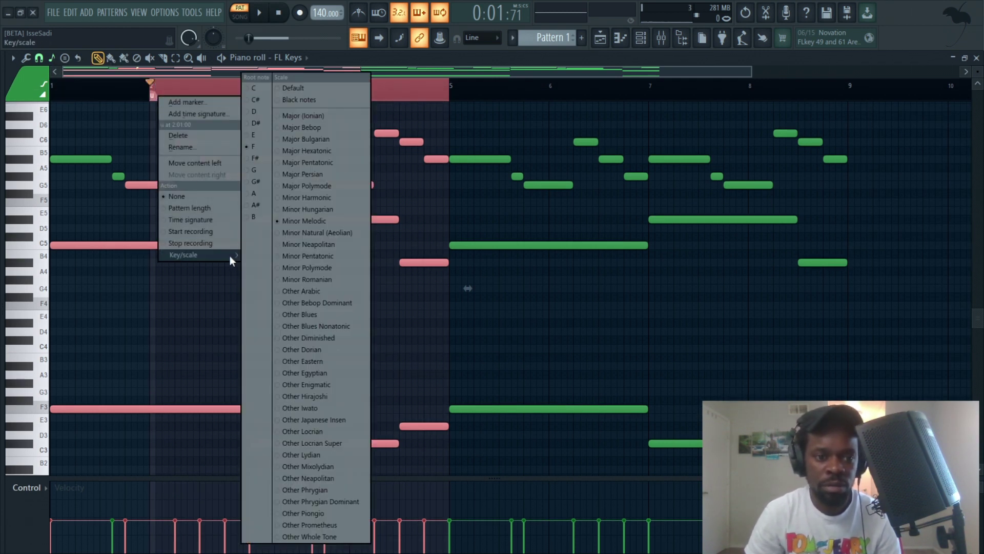
{"action": "left_click", "coordinate": [262, 114]}
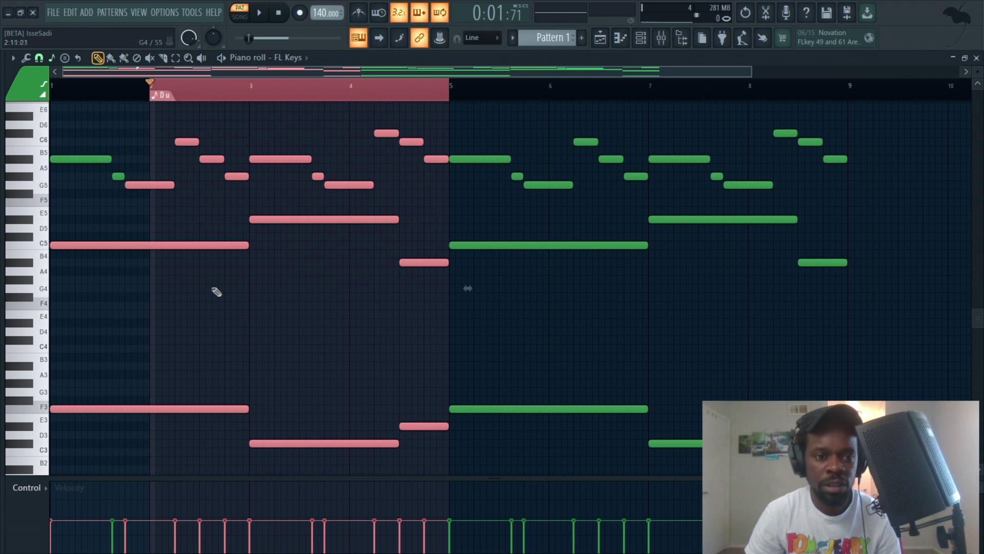
{"action": "key", "text": "ctrl+d"}
Delete the stray short D5 note near bar 2, then add and remove E4, F4, G4 test notes at bar 1
{"action": "left_click", "coordinate": [154, 228]}
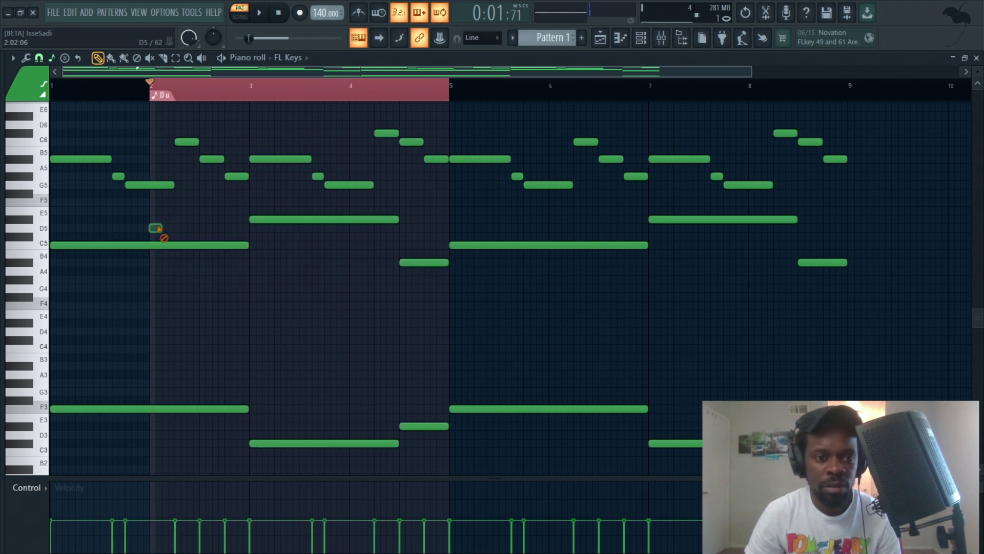
{"action": "right_click", "coordinate": [157, 228]}
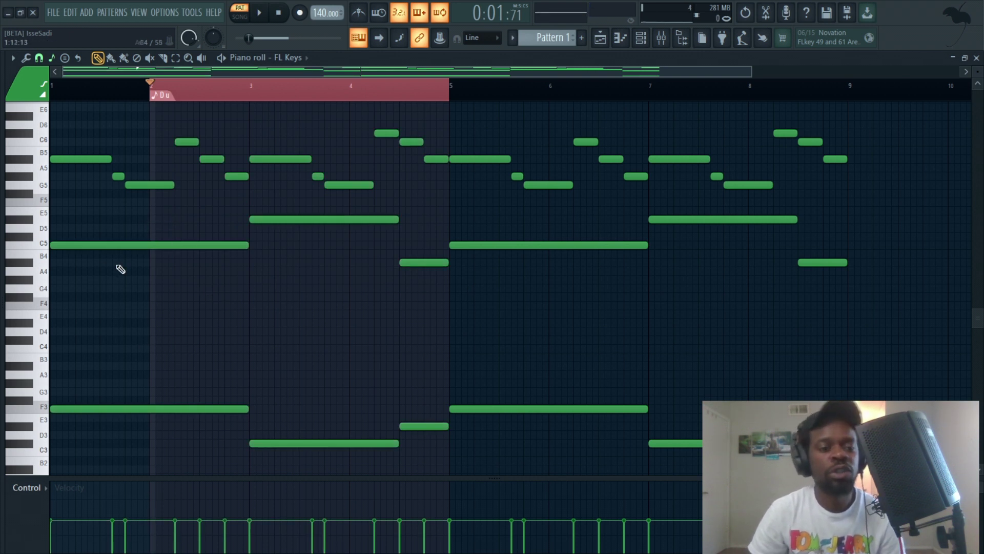
{"action": "left_click", "coordinate": [53, 314]}
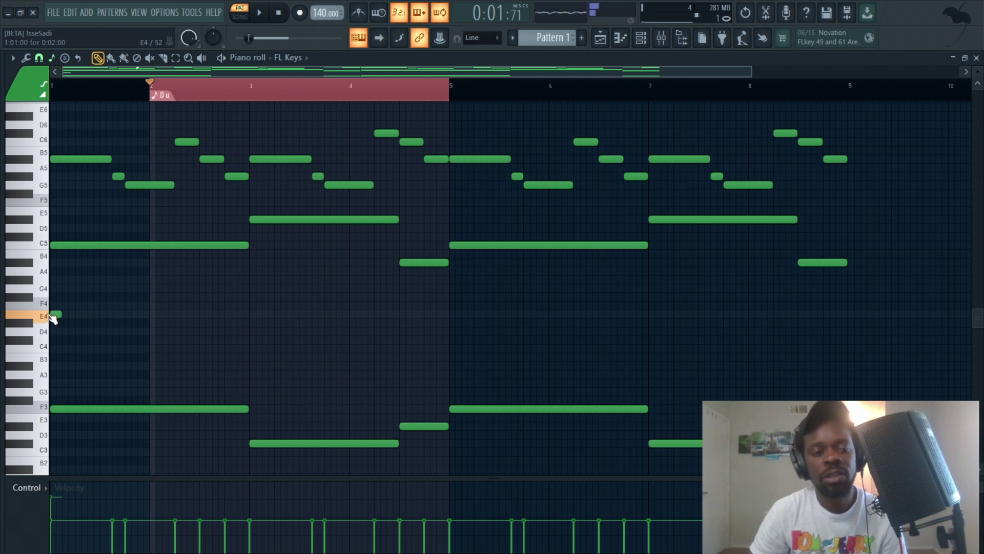
{"action": "left_click", "coordinate": [53, 306]}
{"action": "left_click", "coordinate": [53, 288]}
{"action": "right_click", "coordinate": [53, 289]}
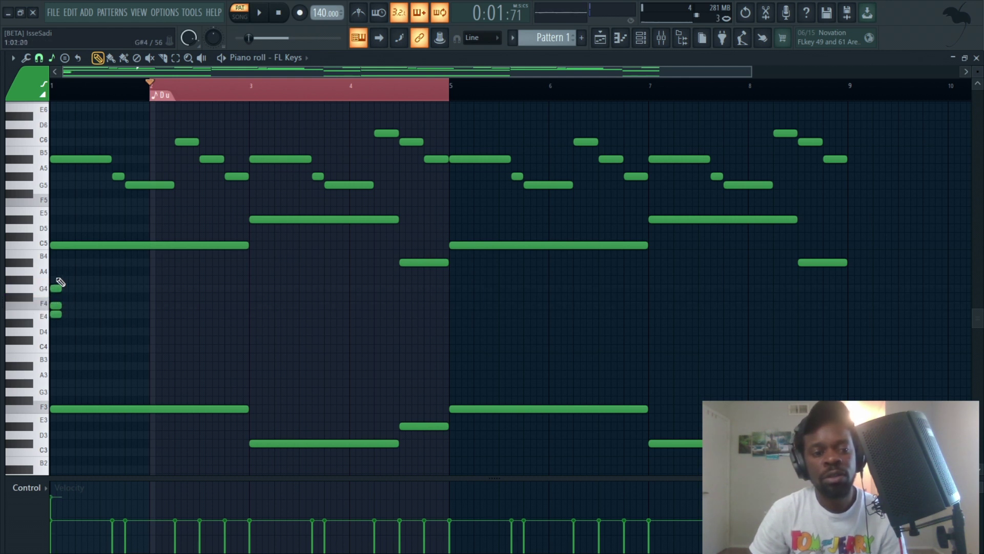
{"action": "right_click", "coordinate": [55, 305]}
{"action": "right_click", "coordinate": [55, 314]}
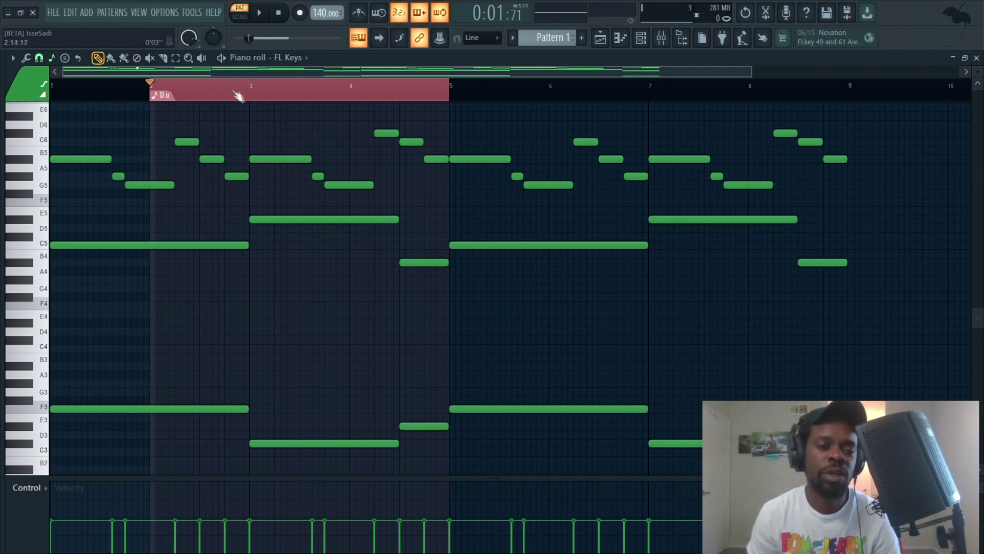
Add a timeline marker named 'f' at bar 3 in the piano roll
{"action": "right_click", "coordinate": [252, 92]}
{"action": "mouse_move", "coordinate": [292, 122]}
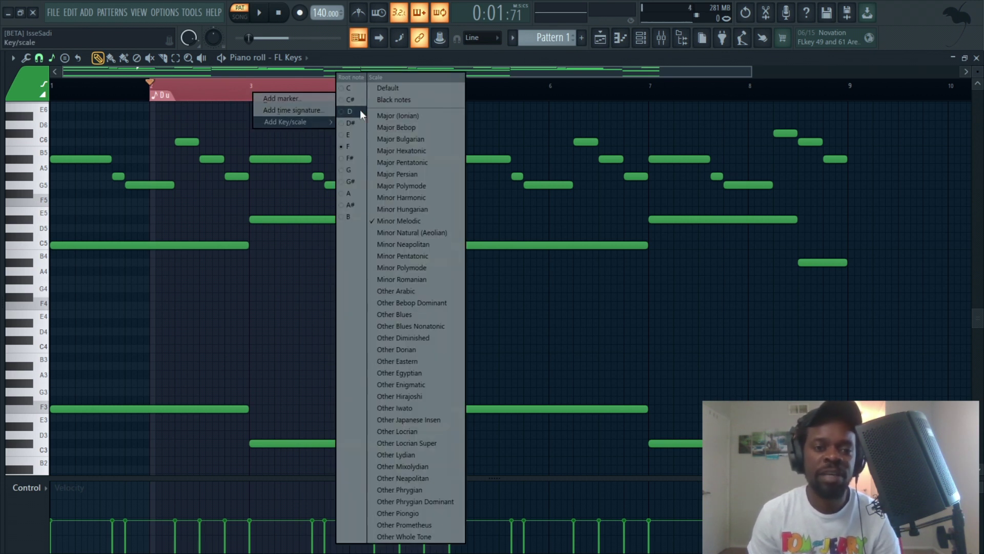
{"action": "left_click", "coordinate": [297, 99]}
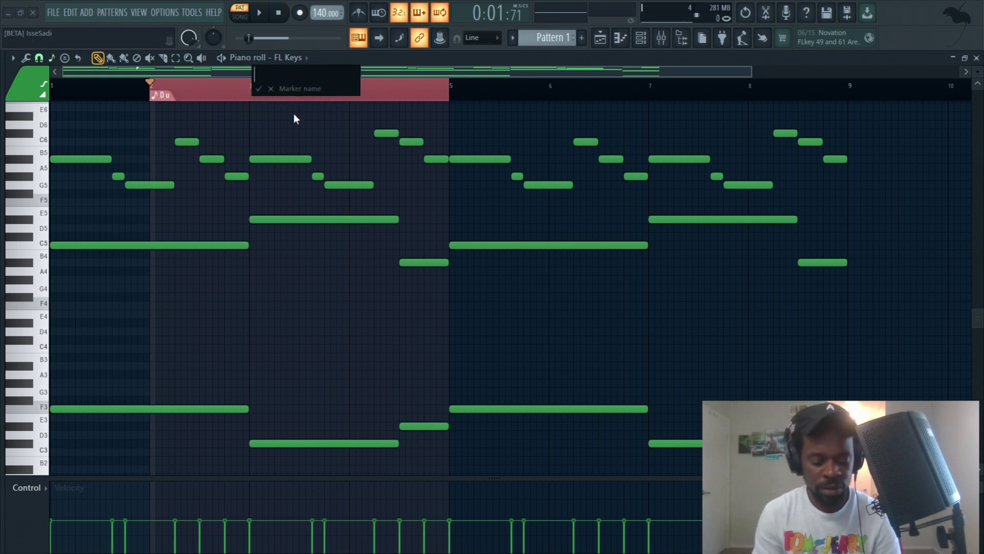
{"action": "type", "text": "f"}
{"action": "key", "text": "Return"}
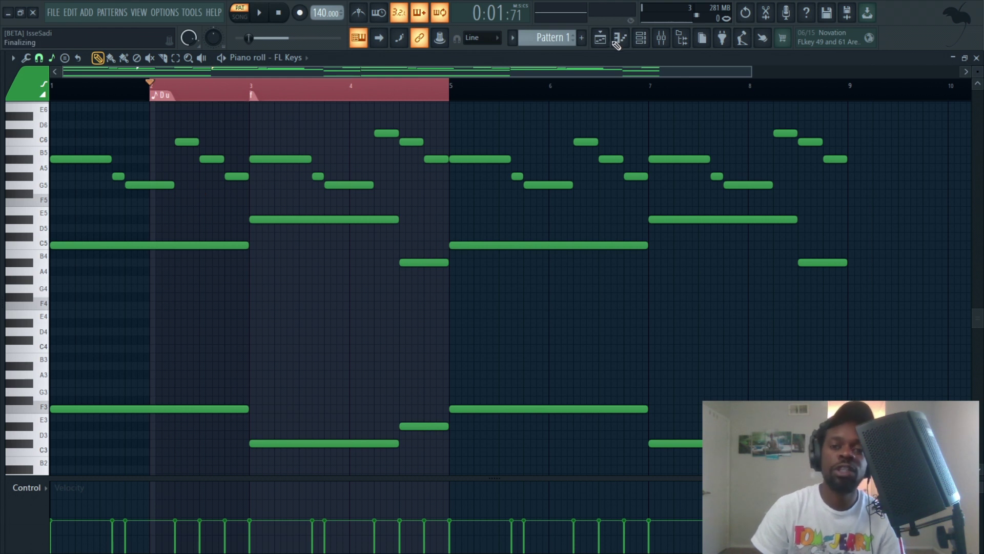
Bring up the Playlist, scrolled back to bar 1 and zoomed out to show all clips
{"action": "left_click", "coordinate": [601, 37]}
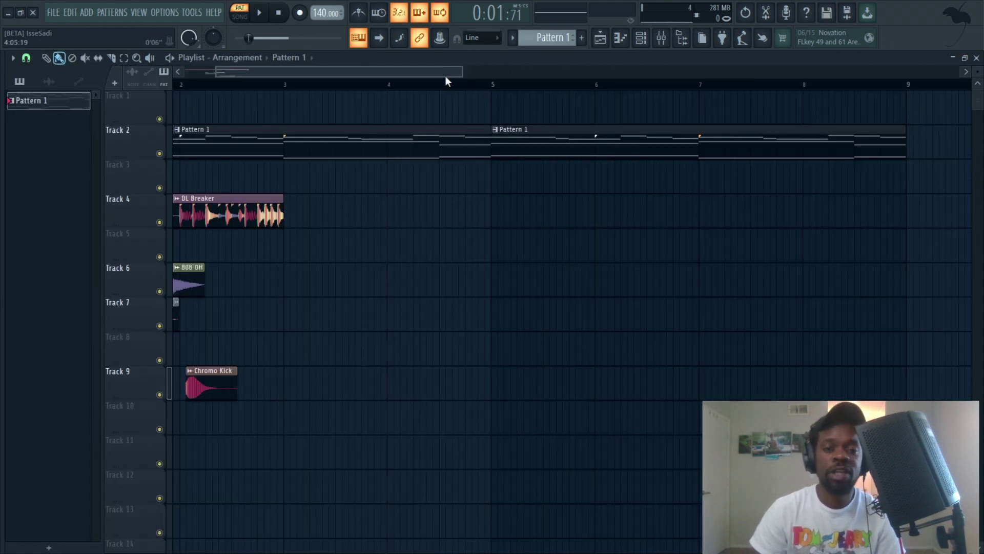
{"action": "left_click_drag", "start_coordinate": [437, 72], "coordinate": [320, 76]}
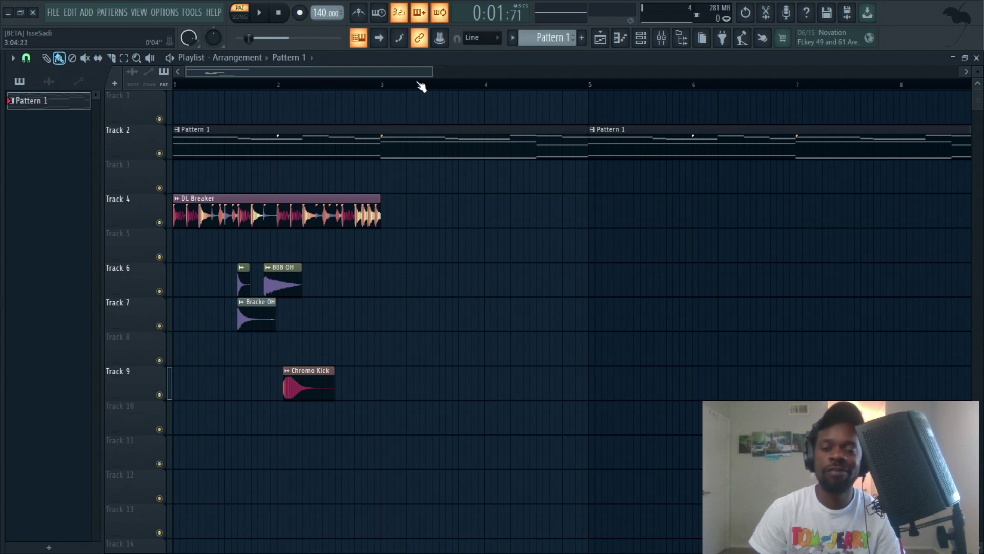
{"action": "left_click_drag", "start_coordinate": [425, 76], "coordinate": [514, 71]}
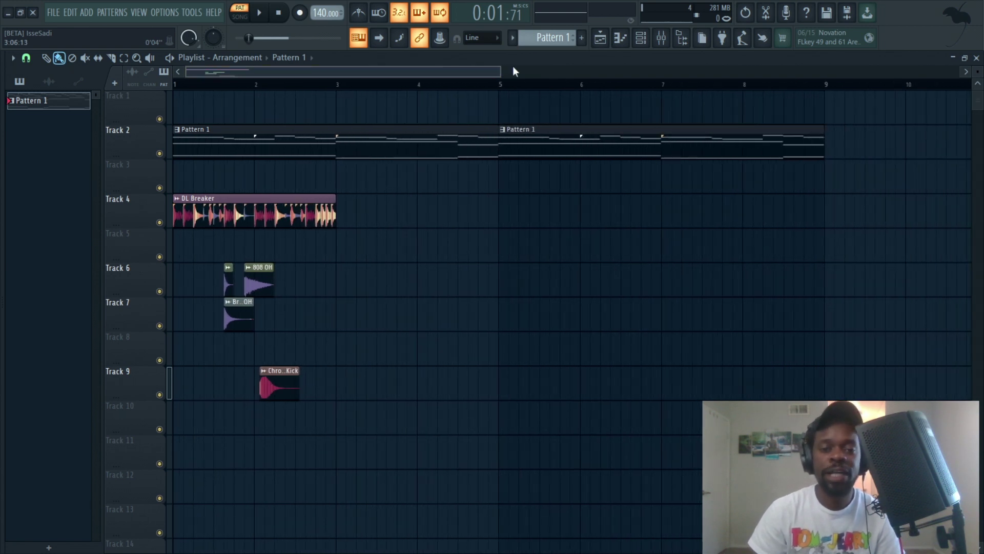